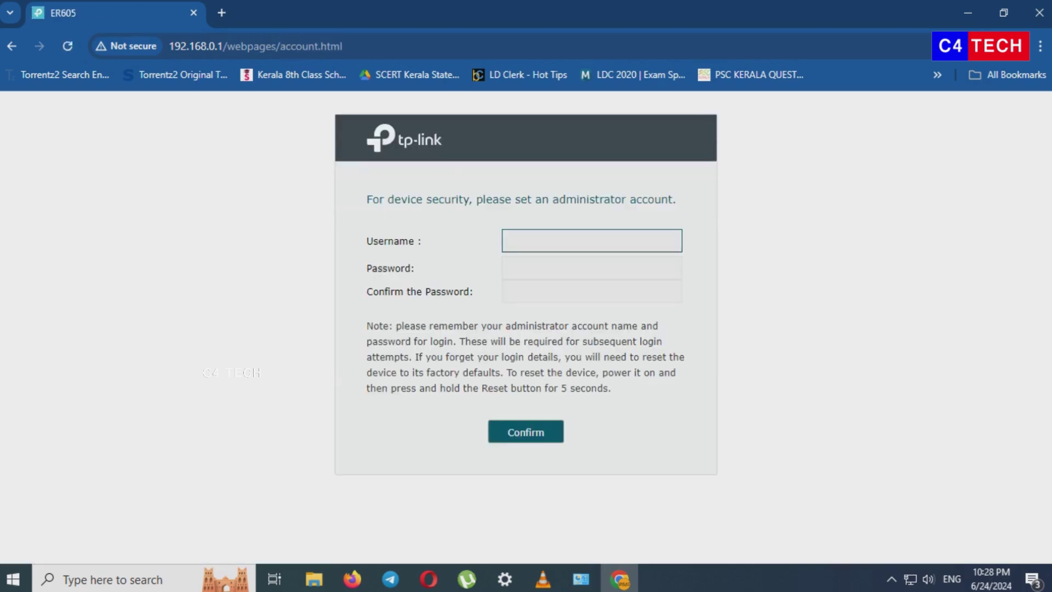
- Create the administrator account with username admin and a matching password in both fields, then submit
type("admin")
key("Tab")
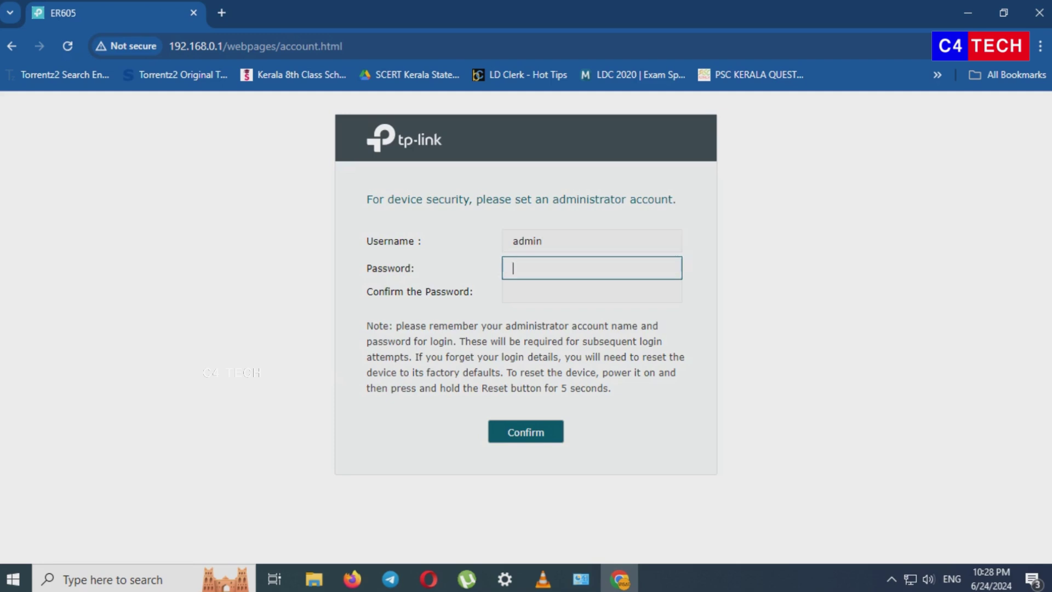
type("admin")
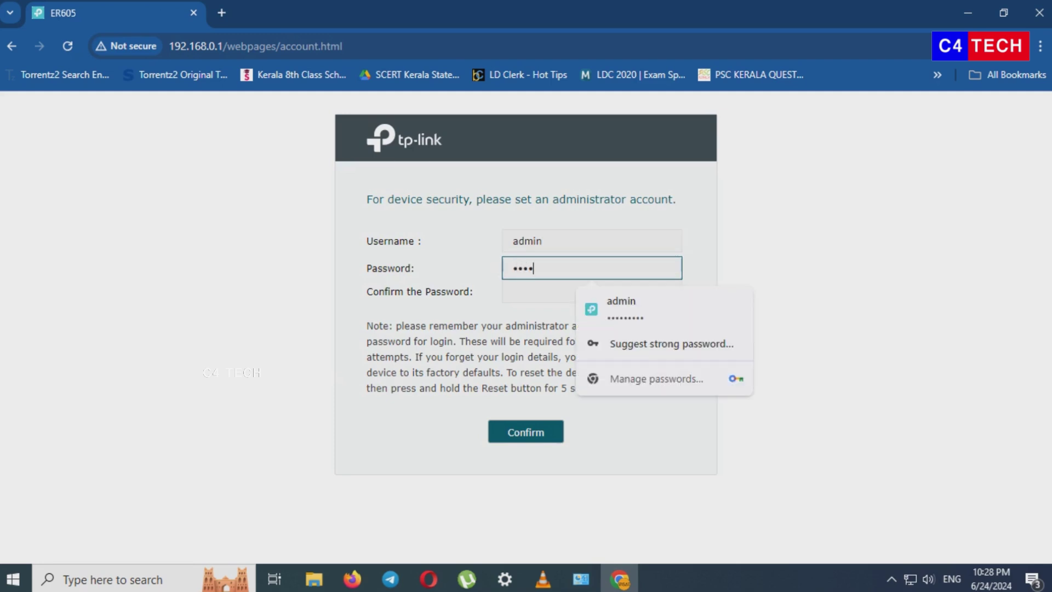
type("@123")
left_click(592, 291)
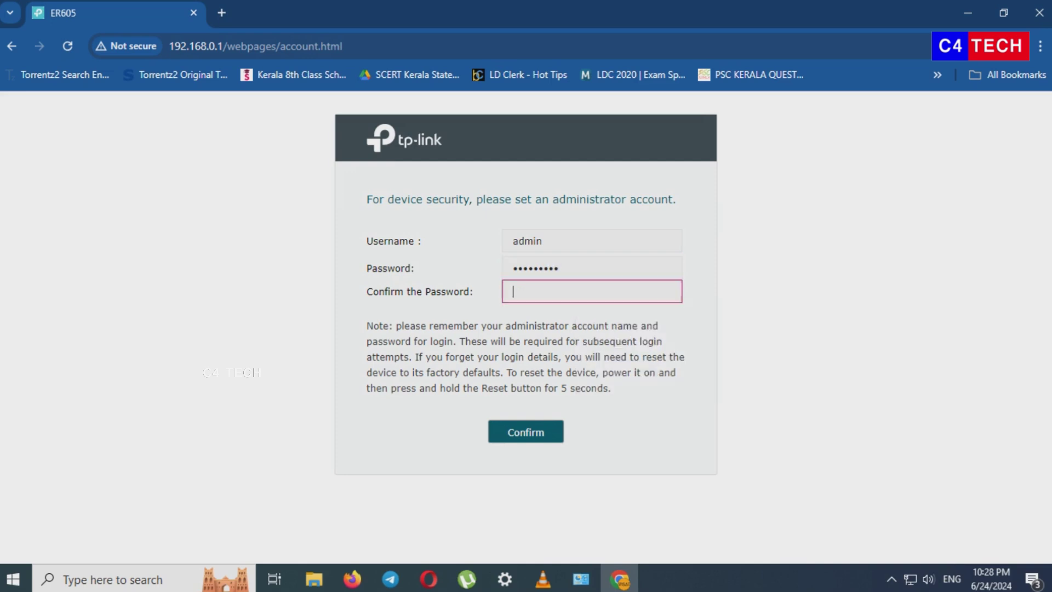
type("admin@123")
key("Return")
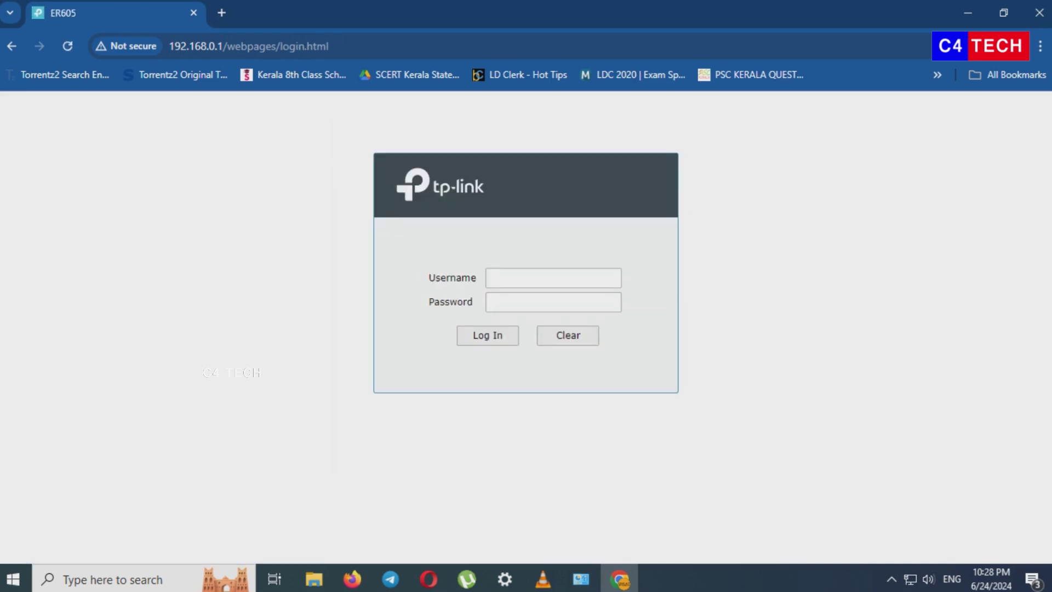
- Log in as admin with the account password to reach the Quick Setup welcome page
left_click(496, 278)
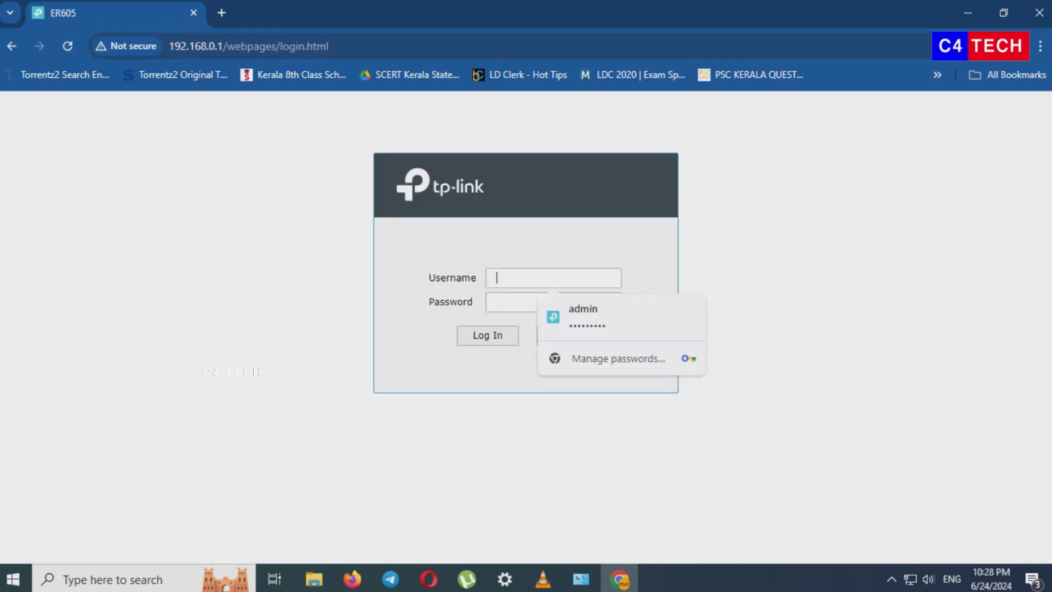
type("admin")
key("Tab")
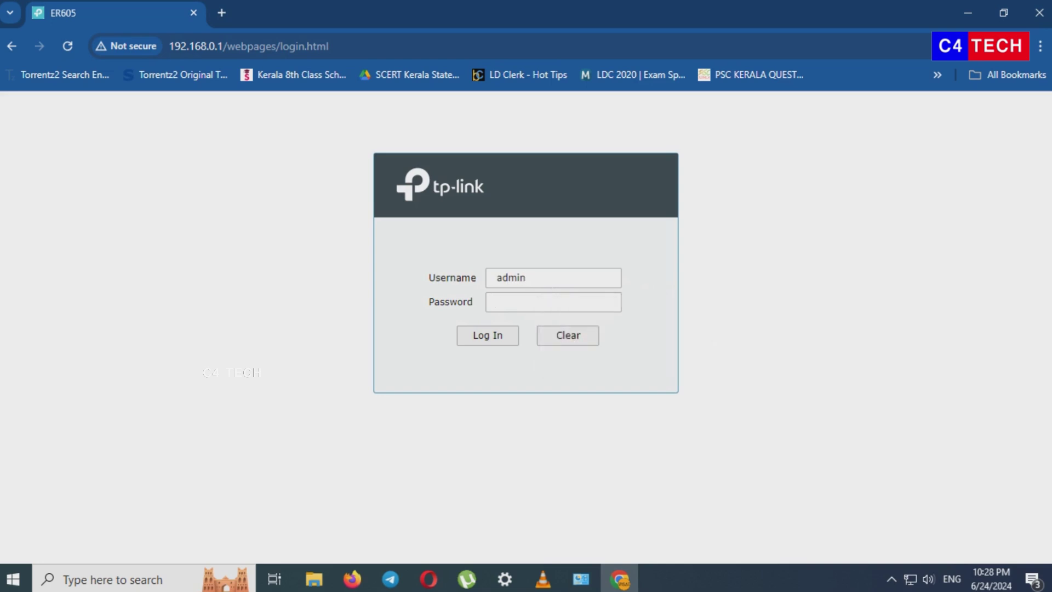
type("ad")
key("BackSpace")
key("BackSpace")
type("ad")
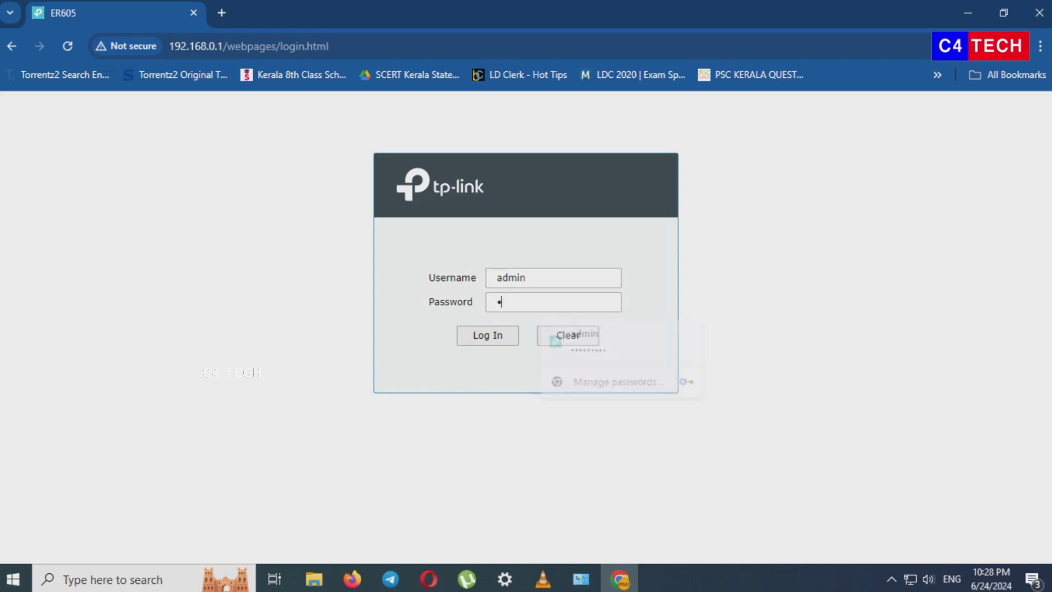
type("min12")
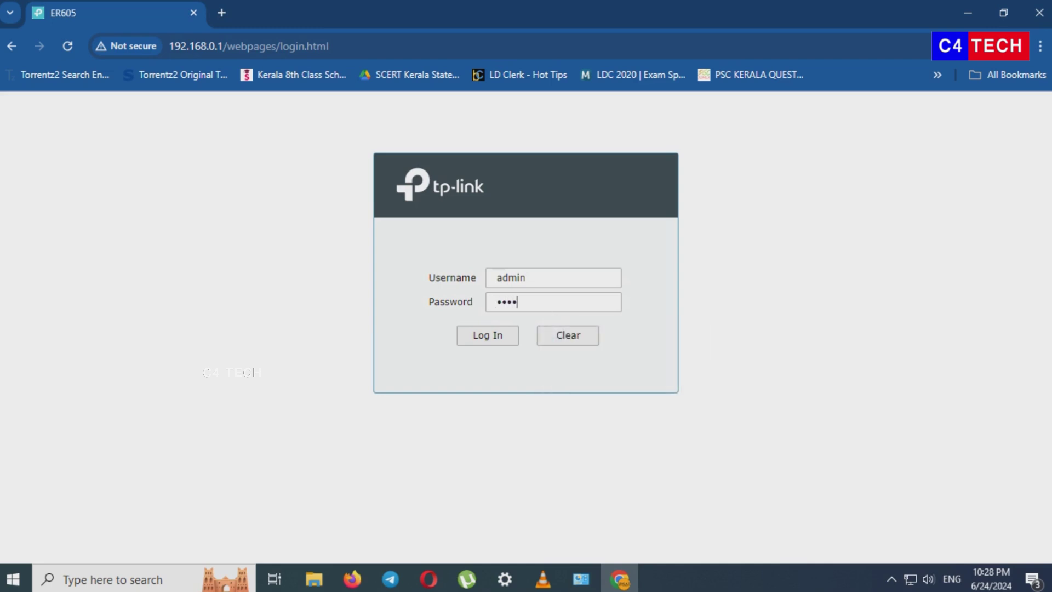
type("34")
key("Return")
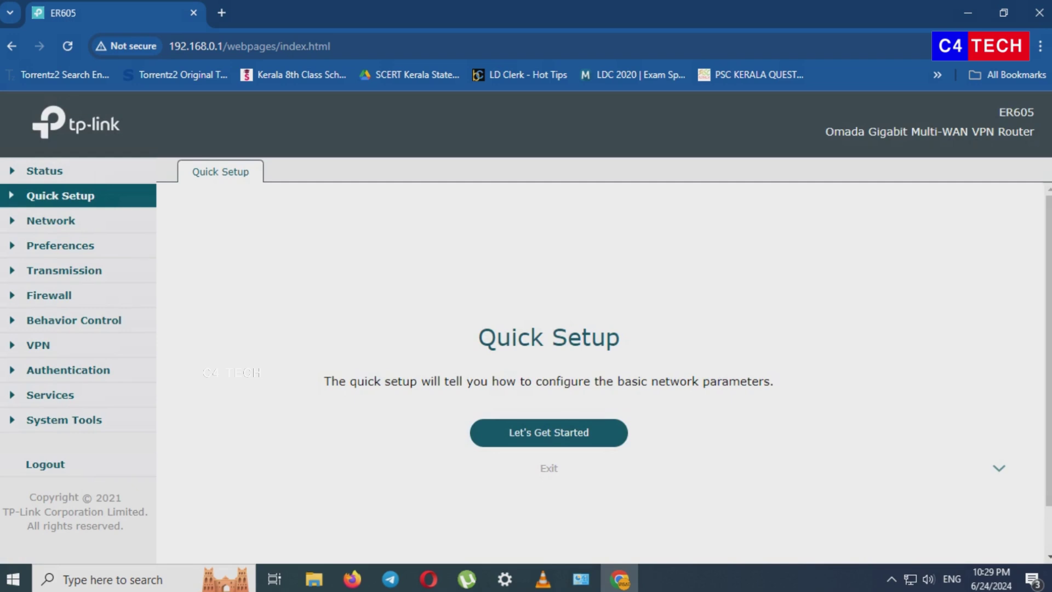
- Switch the WAN to Static IP 192.168.1.52, mask 255.255.255.0, gateway 192.168.1.1
left_click(51, 220)
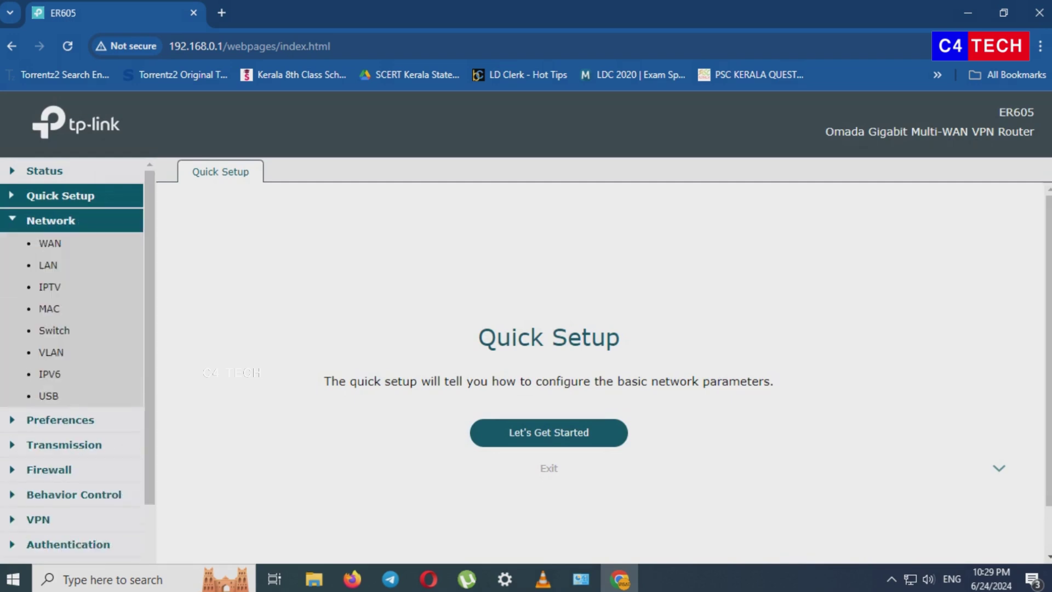
left_click(50, 243)
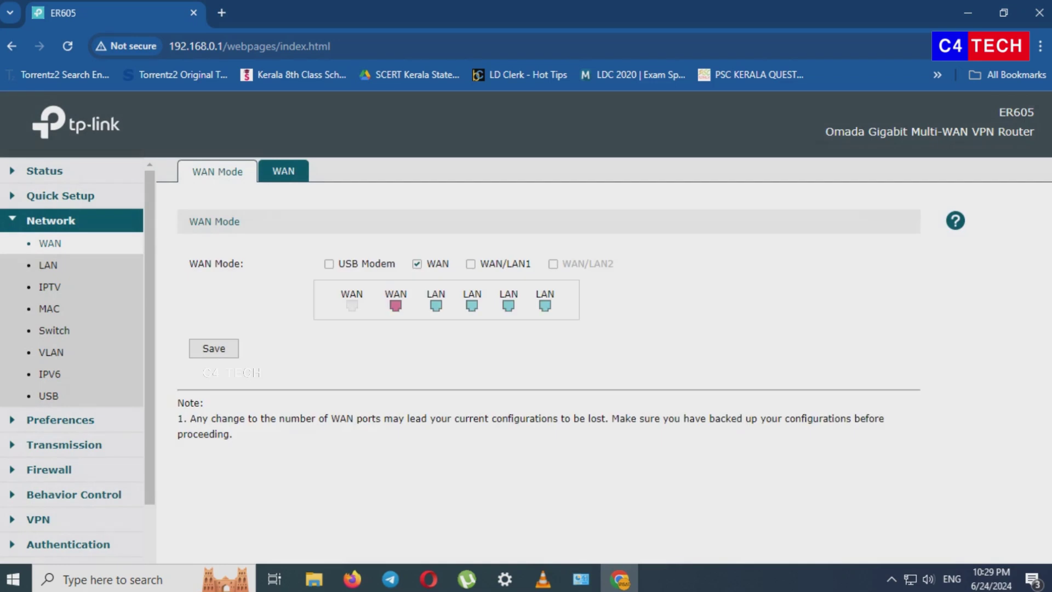
left_click(283, 171)
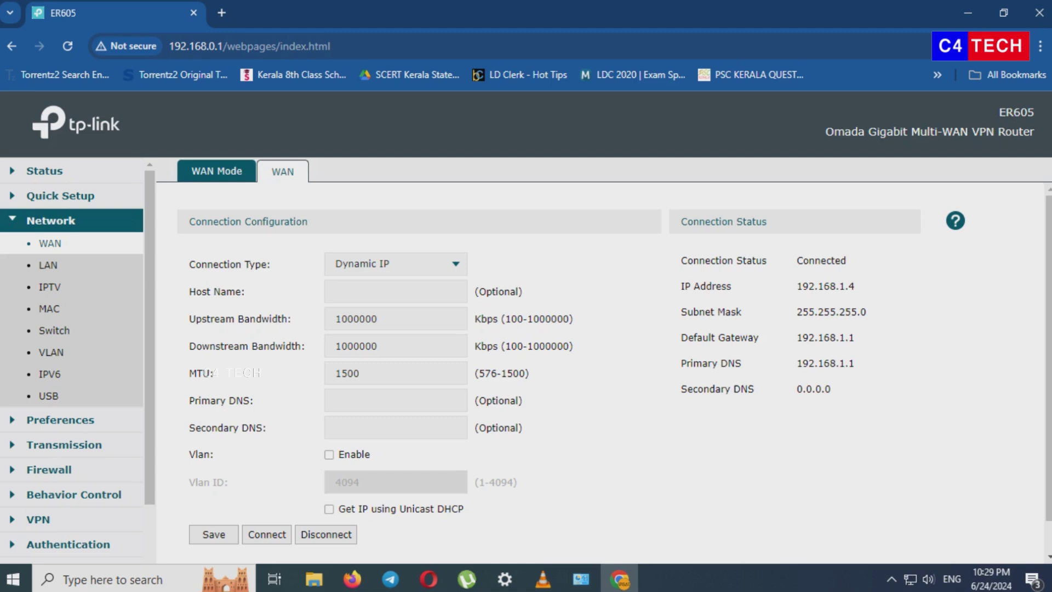
left_click(396, 263)
left_click(364, 291)
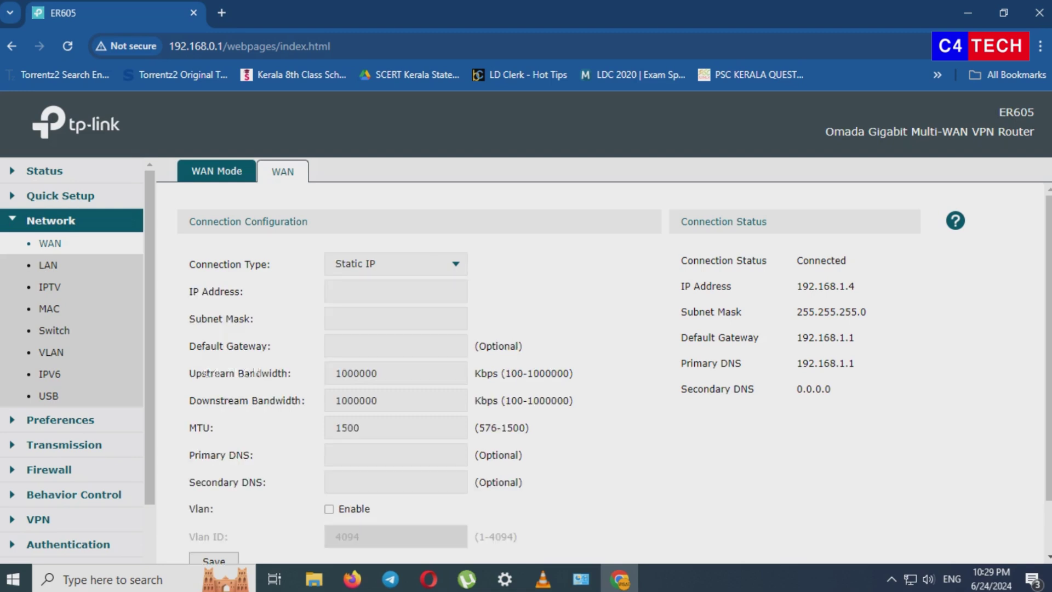
left_click(396, 299)
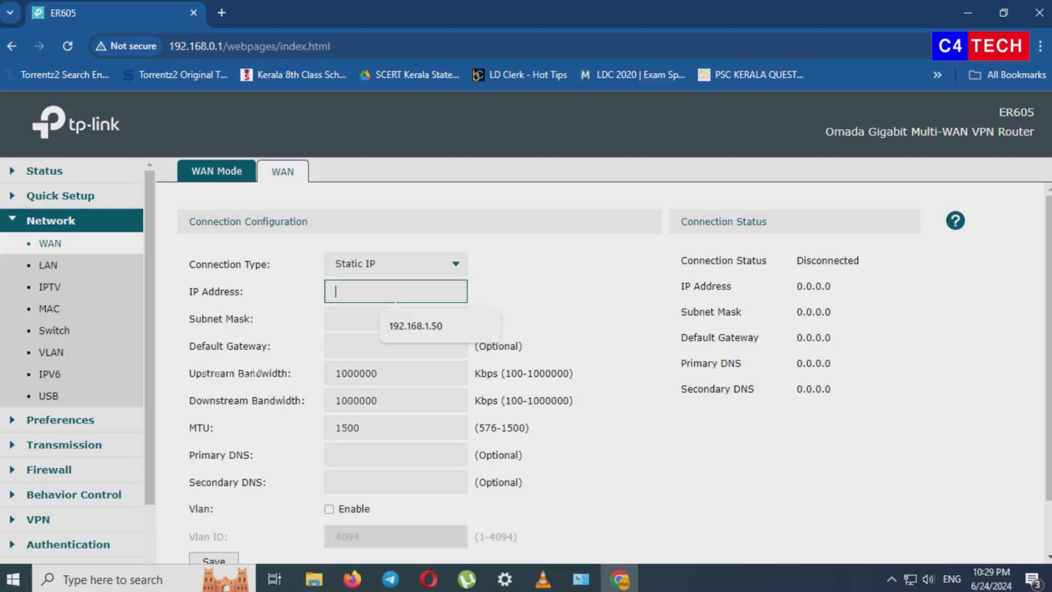
type("192.168.1.52")
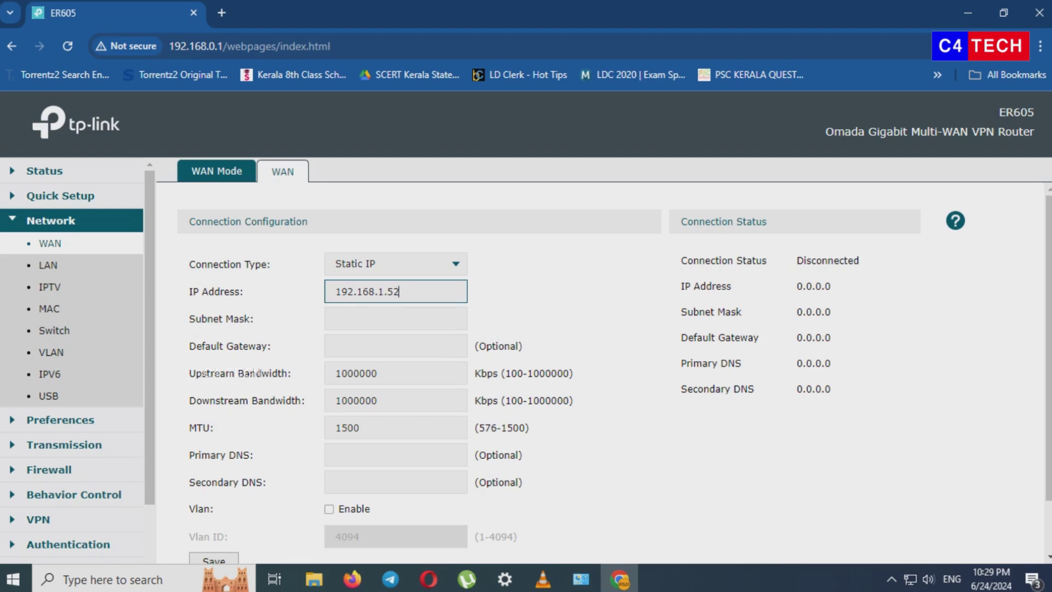
left_click(396, 318)
type("25")
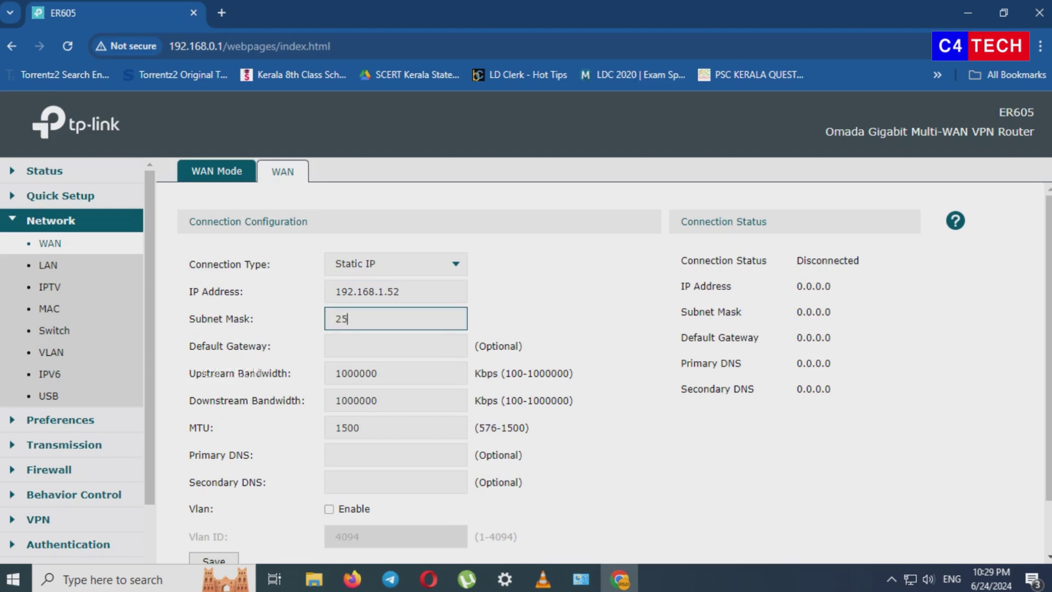
type("5.255.255.0")
left_click(396, 346)
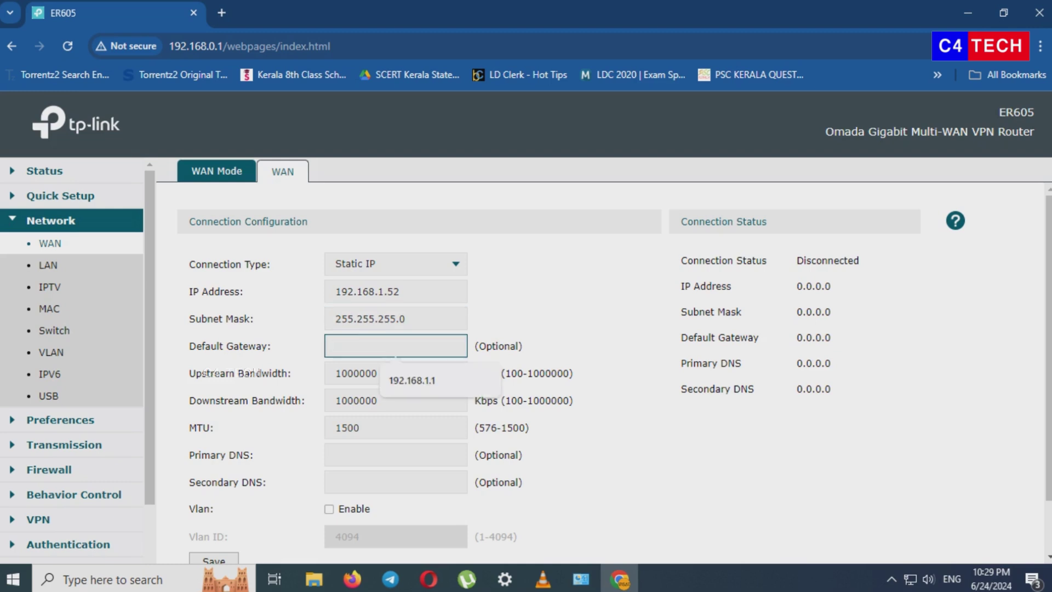
key("Down")
key("Return")
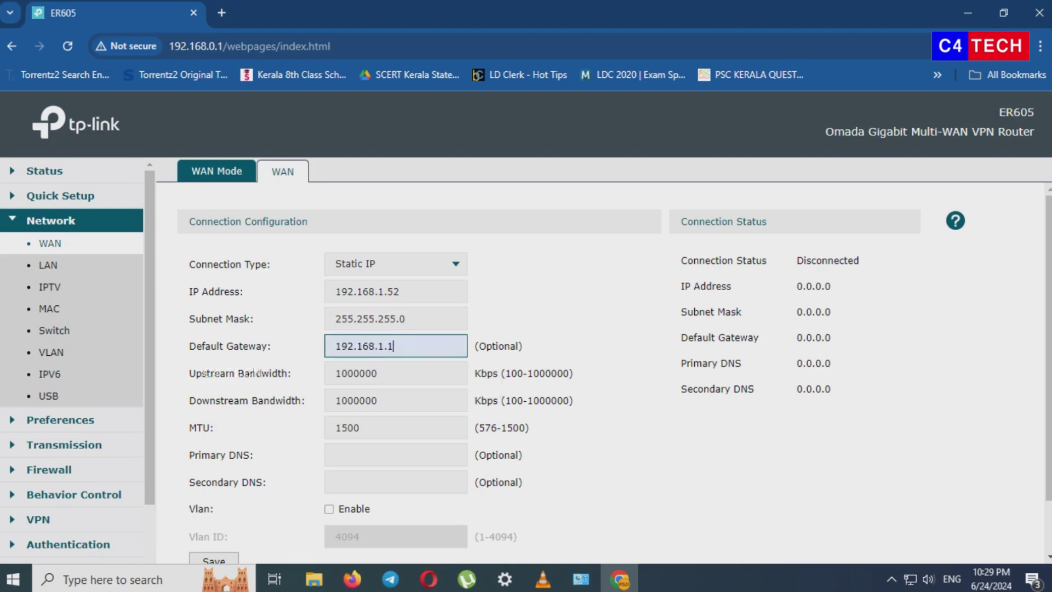
- Add WAN DNS servers 8.8.8.8 and 1.1.1.1, save, and check the router status
left_click(396, 454)
type("8")
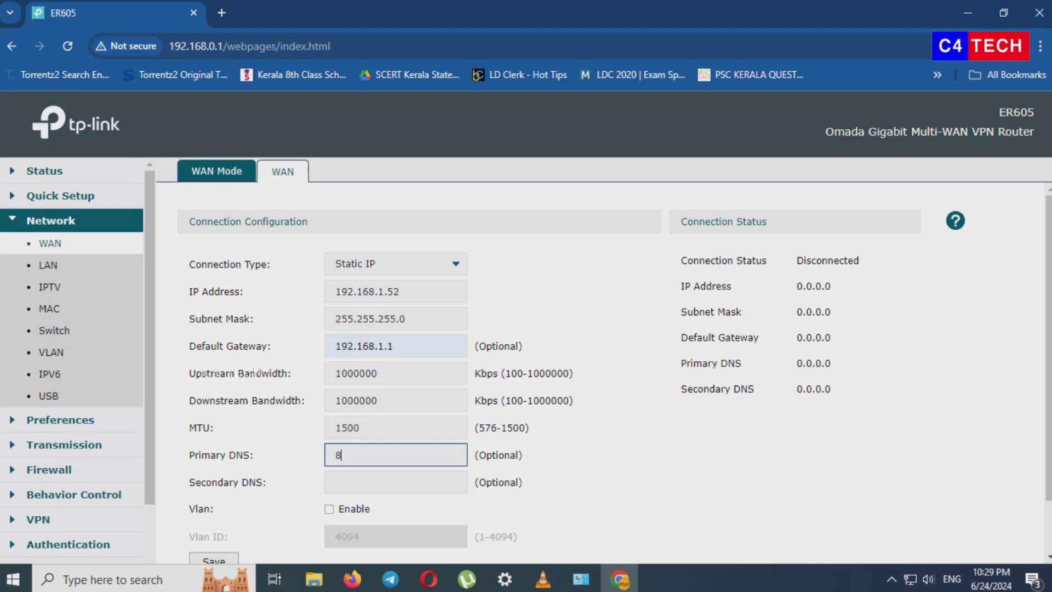
type(".8.8.8")
left_click(396, 481)
type("1")
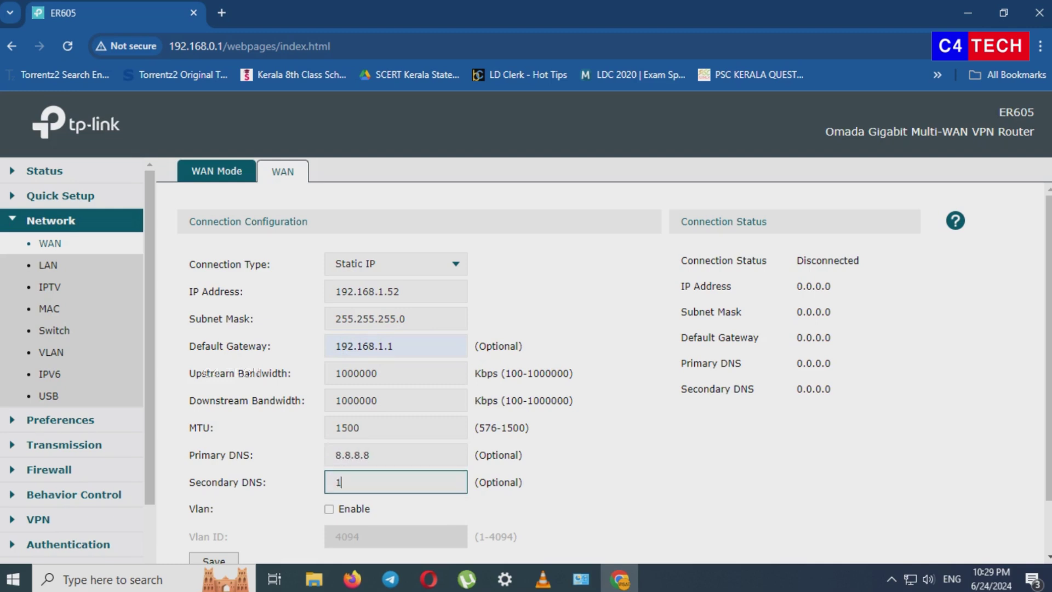
type(".1.1.1")
scroll(603, 362, "down", 1)
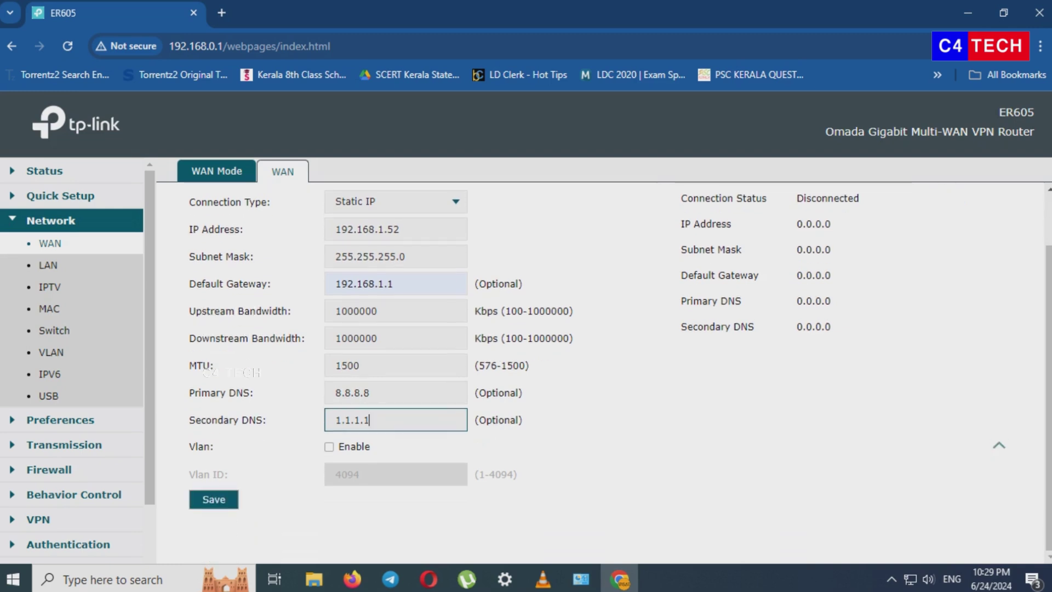
left_click(214, 499)
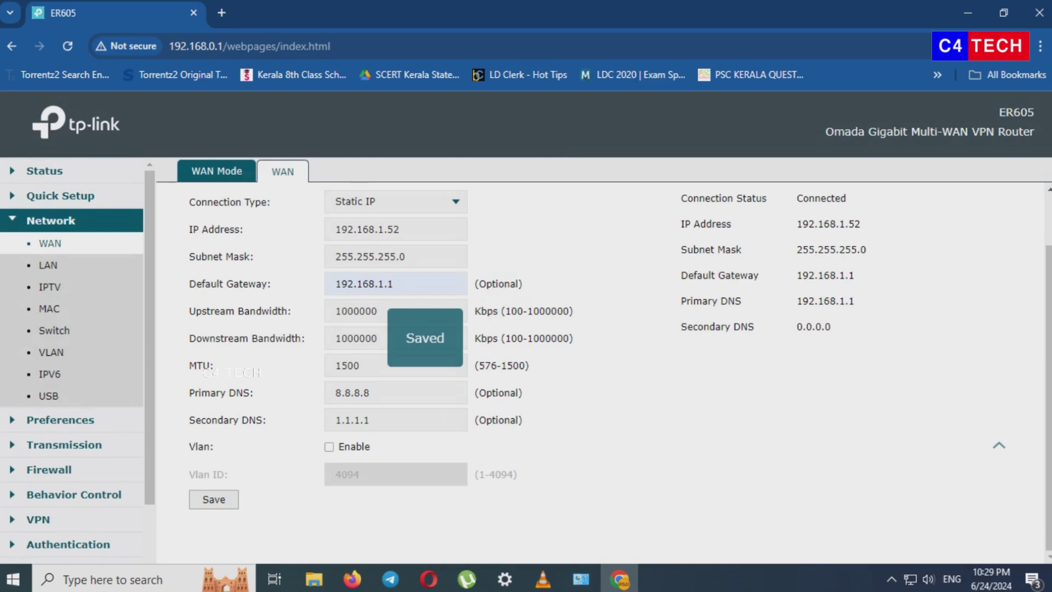
scroll(258, 373, "up", 1)
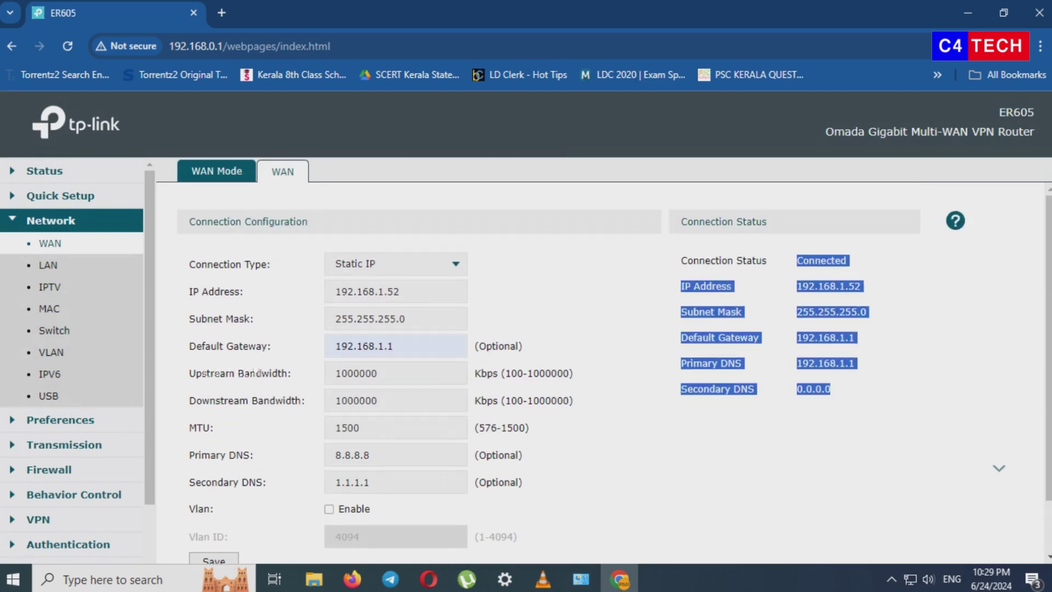
left_click(44, 170)
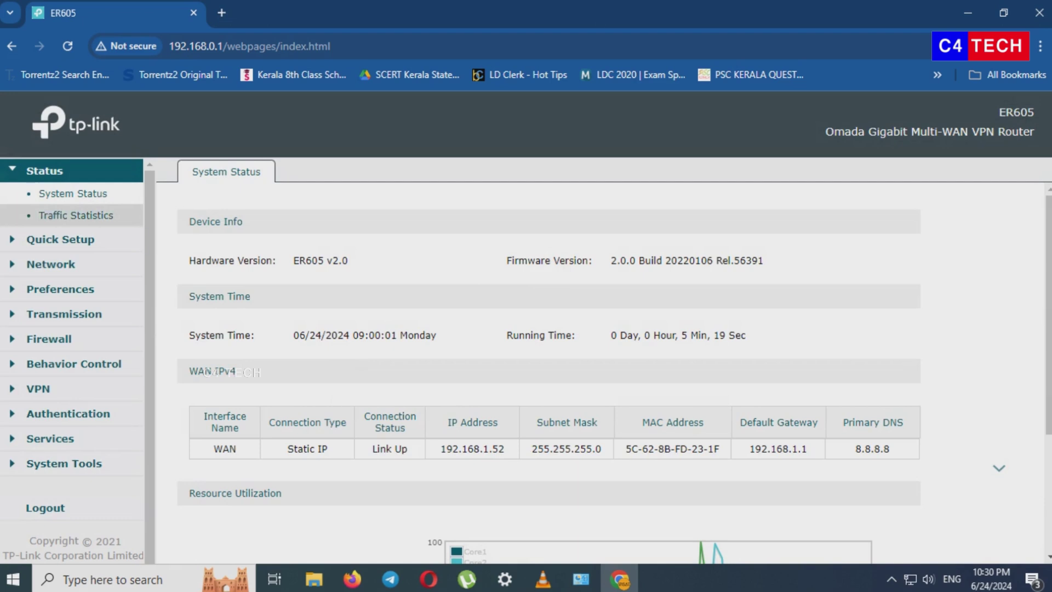
left_click(51, 264)
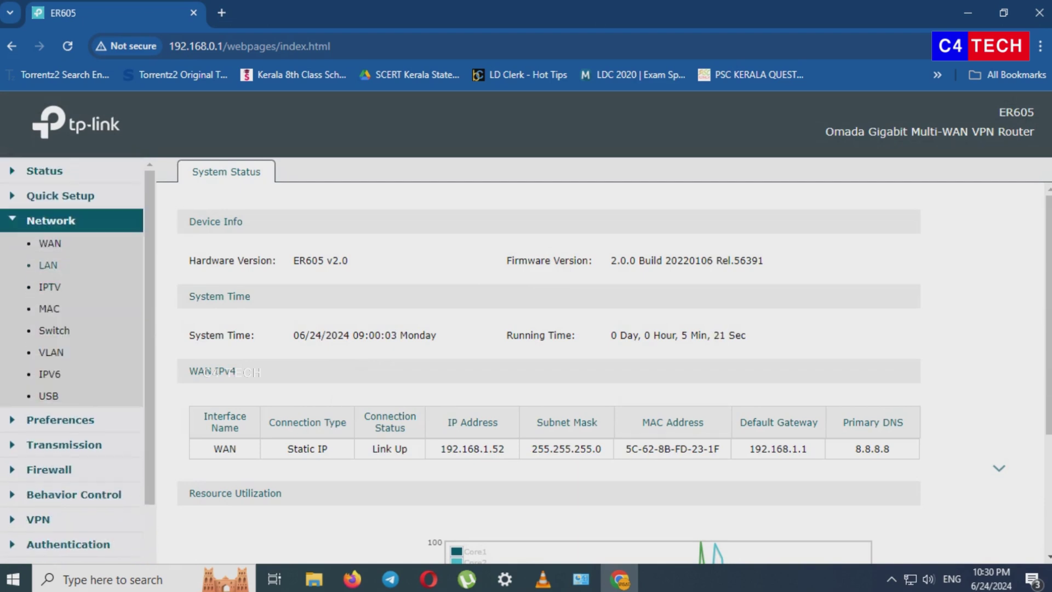
left_click(48, 265)
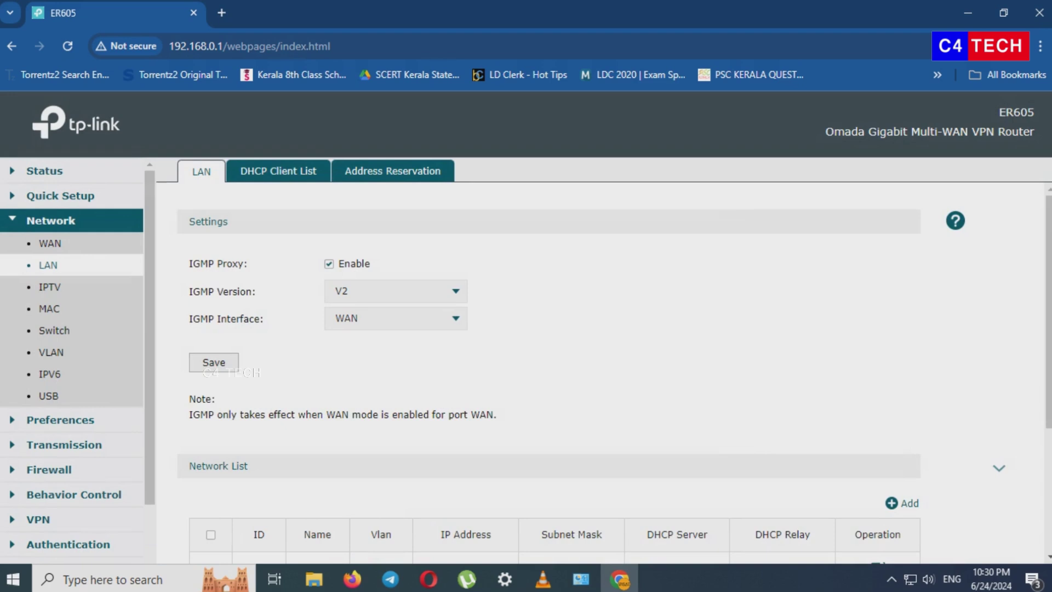
scroll(602, 372, "down", 3)
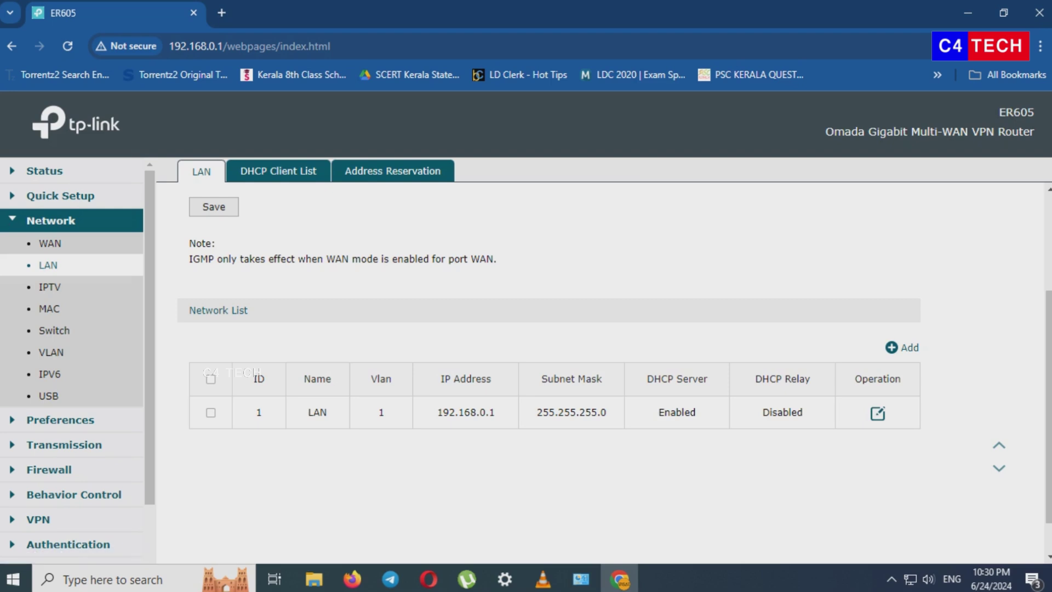
scroll(603, 373, "up", 3)
scroll(603, 373, "down", 3)
- Rename the existing LAN network to LAN1
left_click(878, 412)
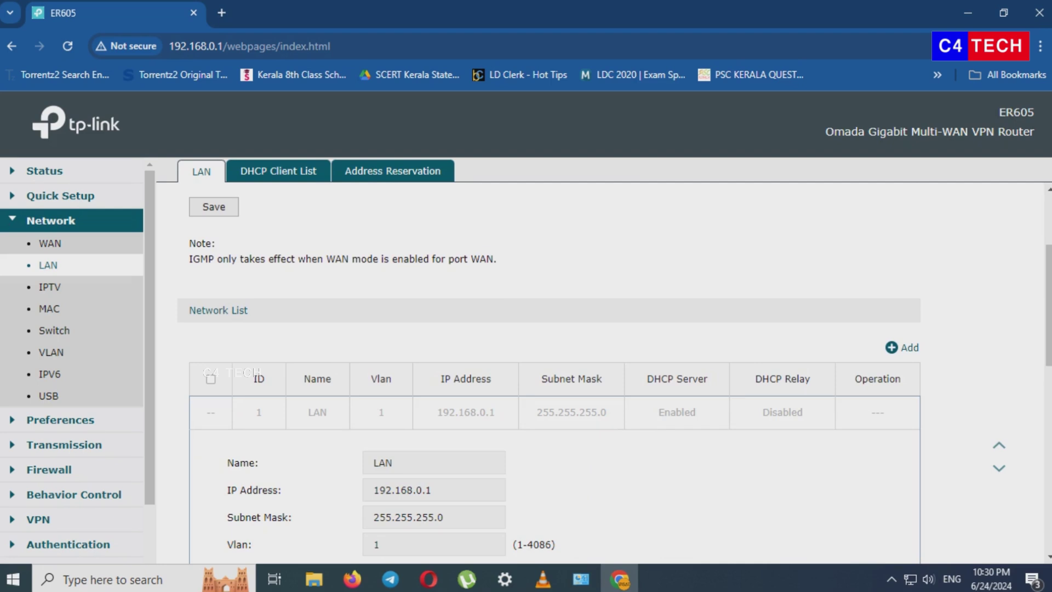
left_click(392, 463)
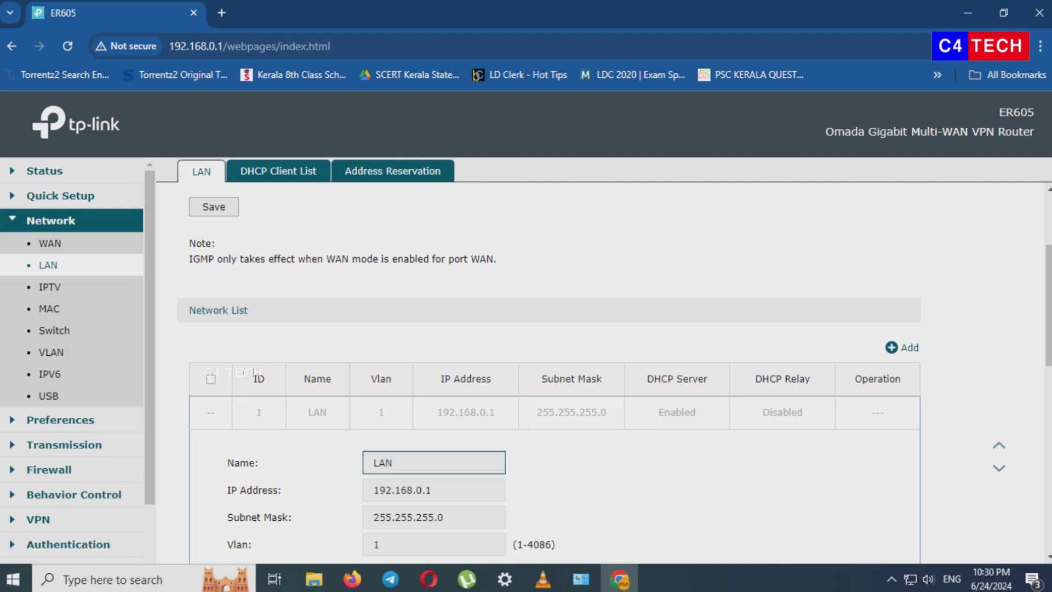
type("1")
scroll(548, 373, "down", 1)
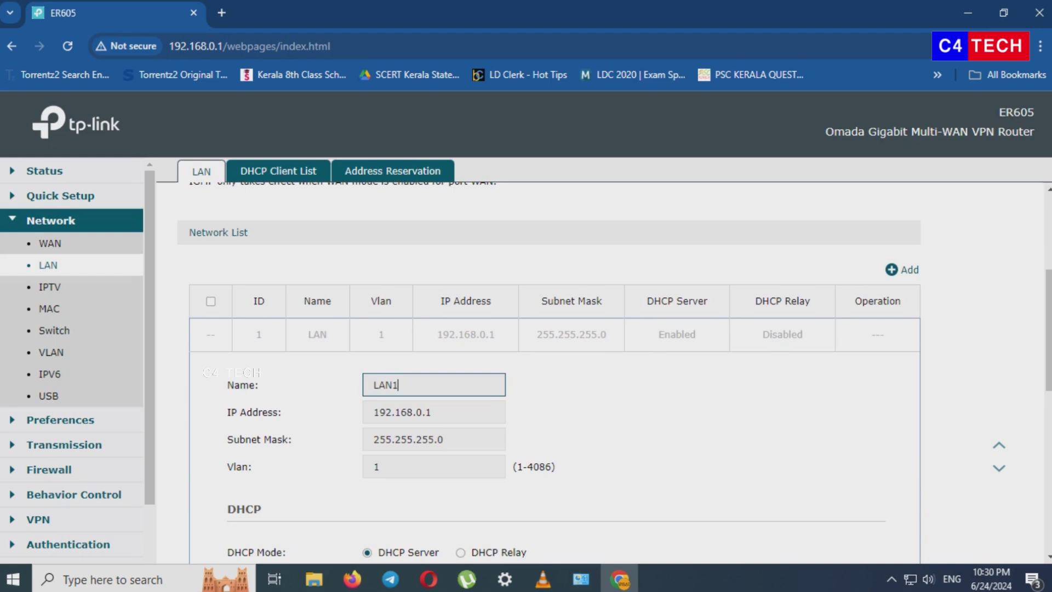
scroll(548, 372, "down", 1)
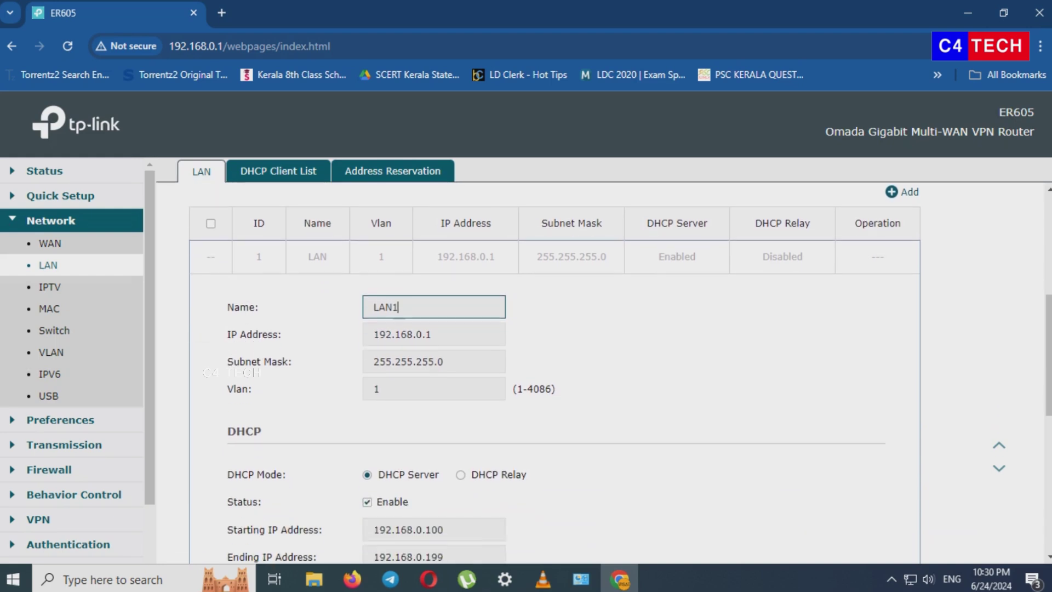
scroll(548, 373, "down", 1)
scroll(548, 373, "down", 1)
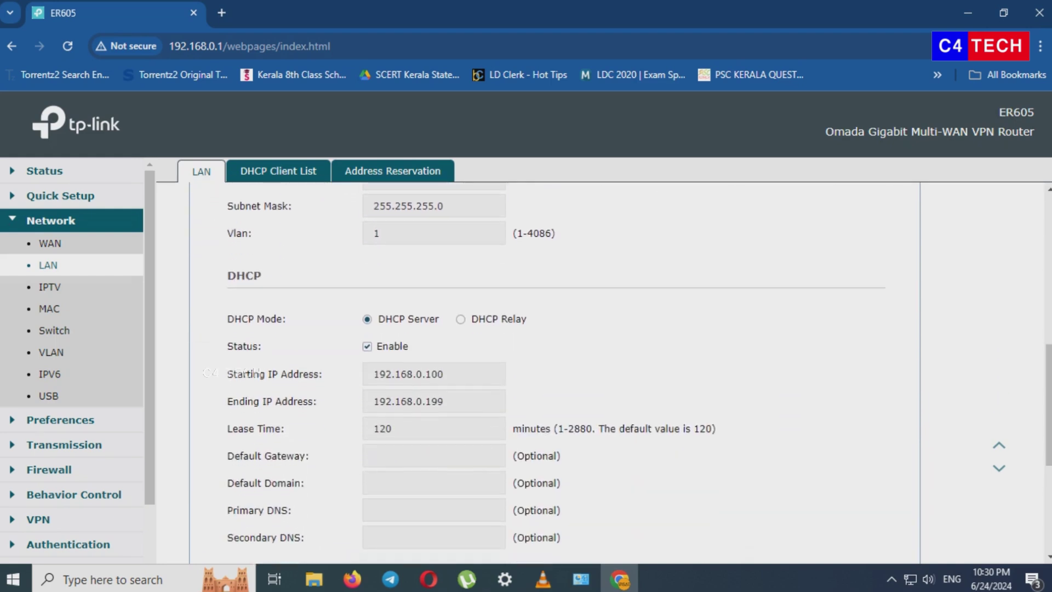
scroll(433, 383, "down", 1)
- Set LAN1's DHCP gateway to 192.168.0.1 and DNS to 8.8.8.8 and 1.1.1.1, then apply
left_click(433, 378)
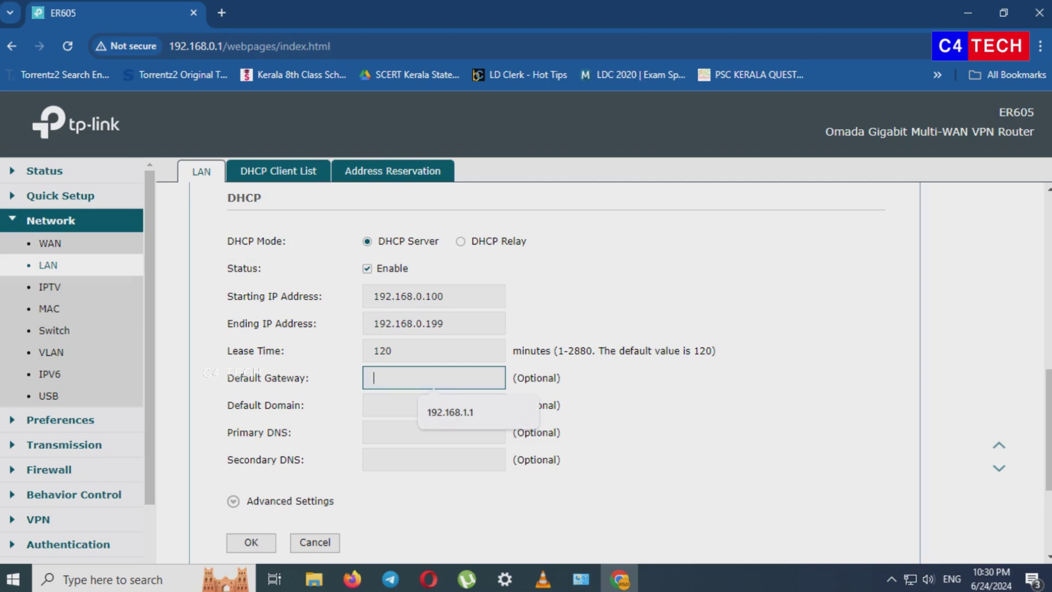
type("192.168.0.1")
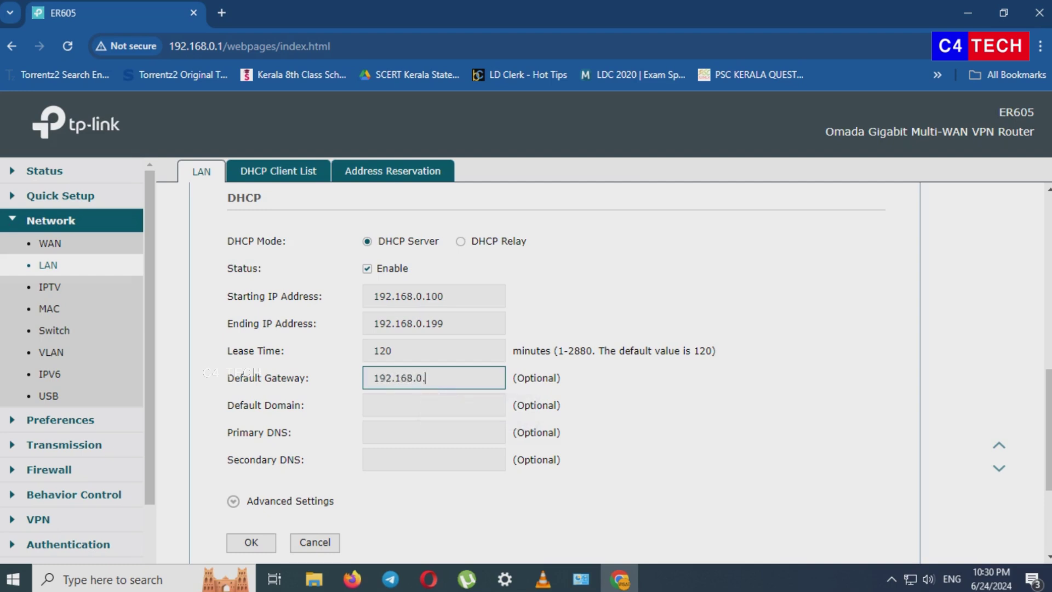
left_click(433, 433)
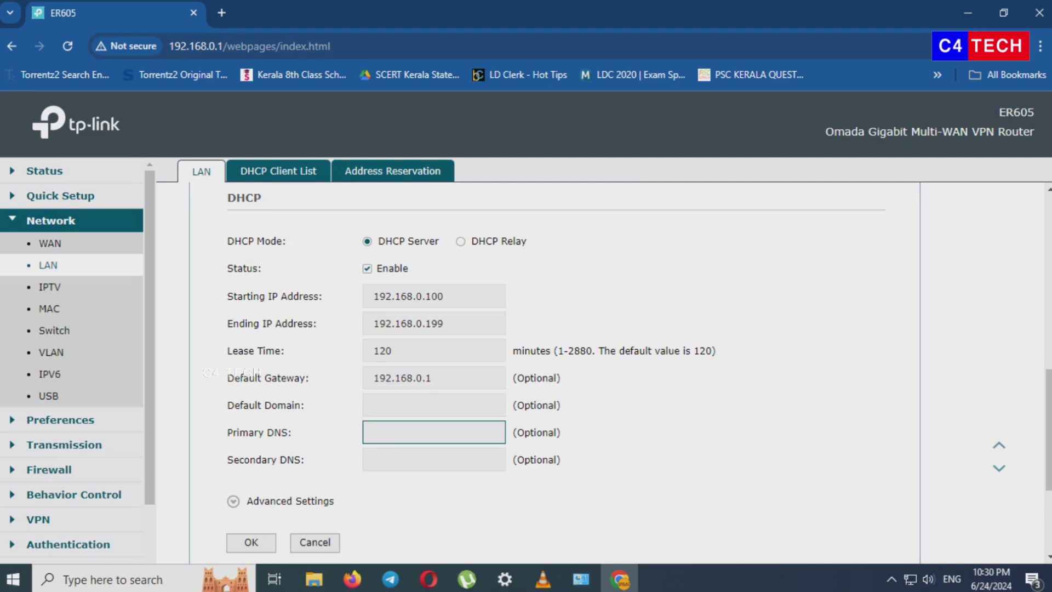
type("8.8.8.8")
left_click(433, 459)
type("1.1")
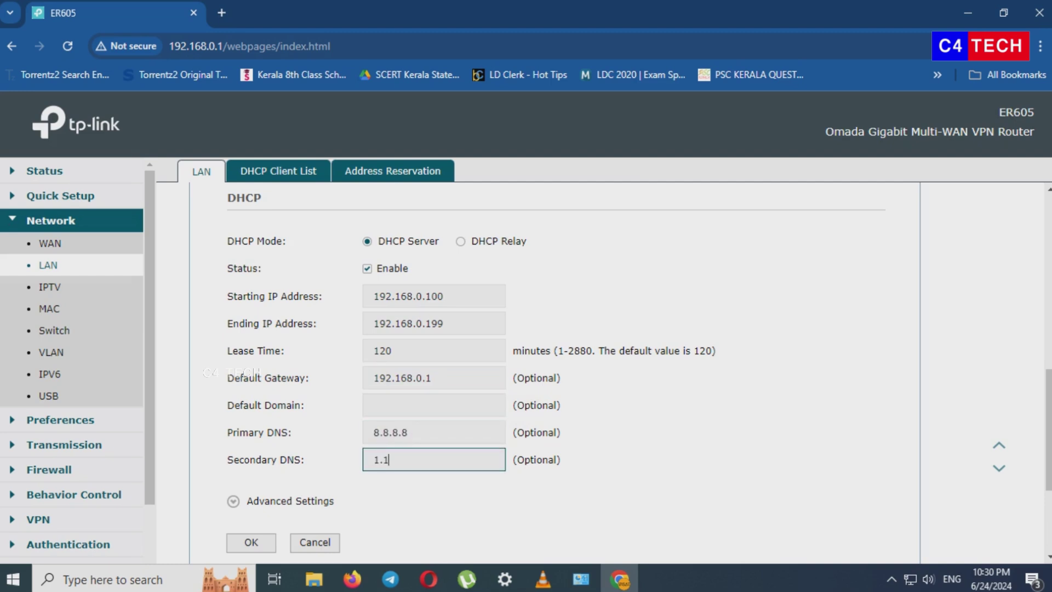
type(".1.1")
left_click(251, 542)
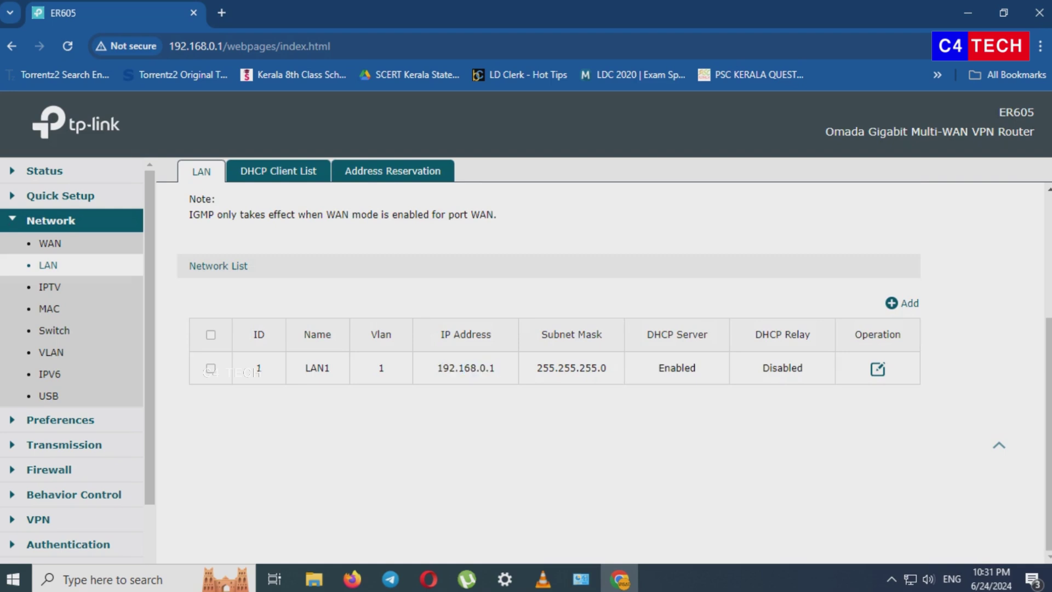
- Add a new network and name it LAN2
left_click(901, 303)
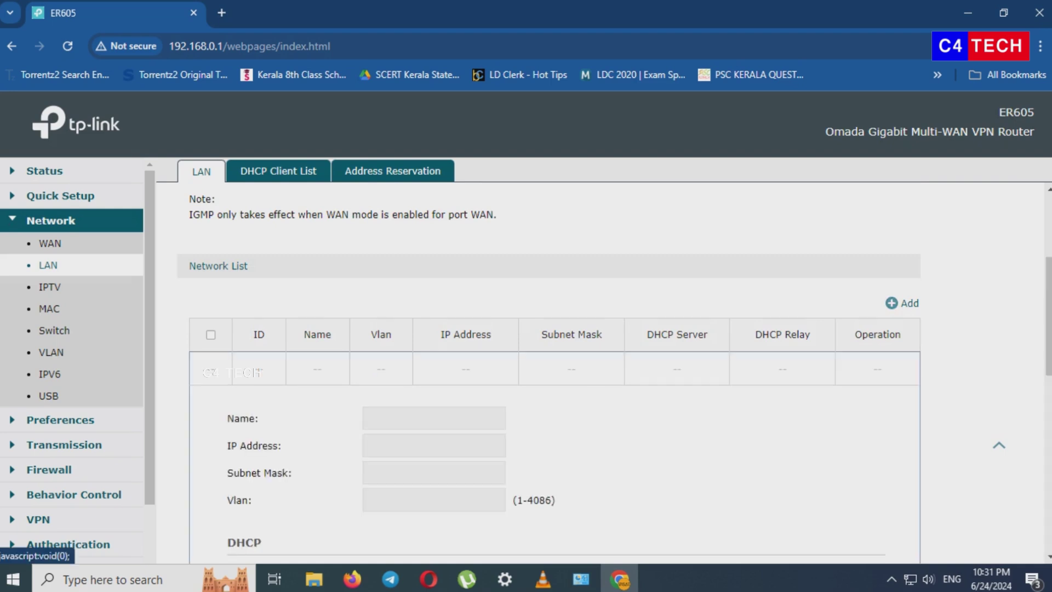
left_click(433, 418)
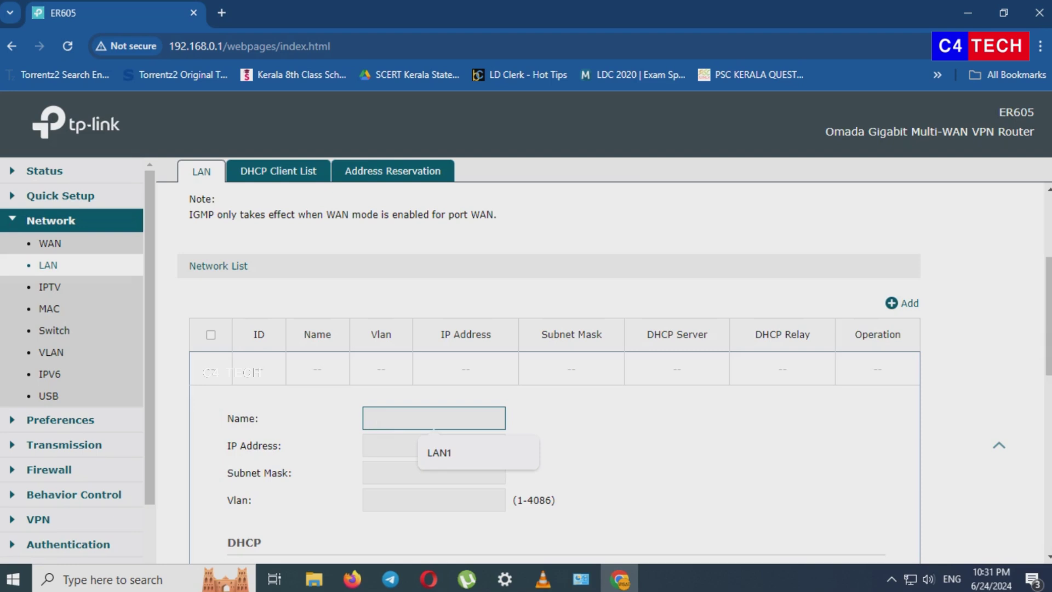
left_click(439, 453)
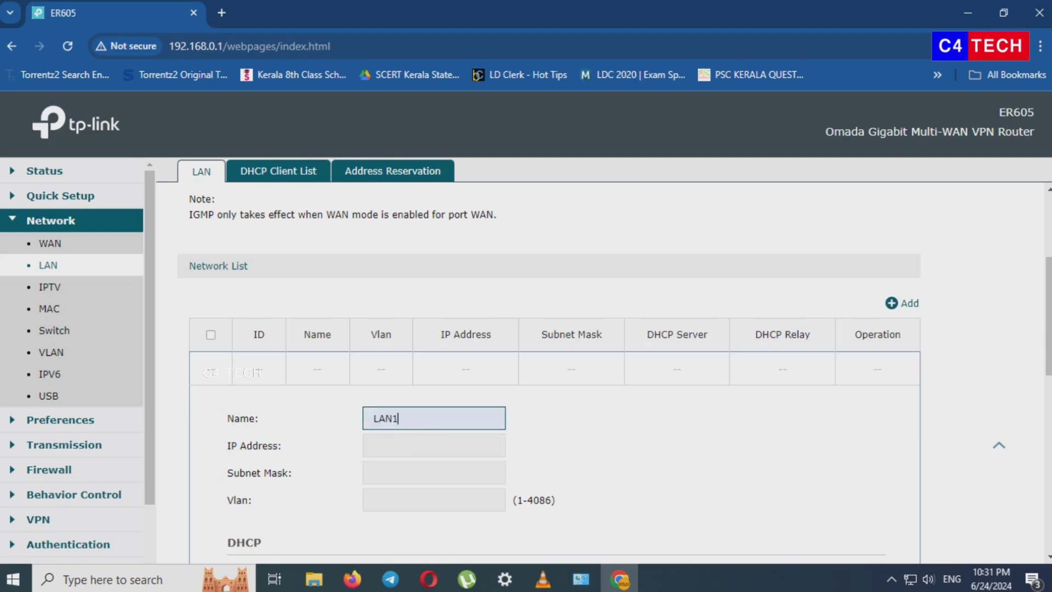
key("BackSpace")
type("2")
- Give LAN2 IP 192.168.2.1, subnet mask 255.255.255.0 and VLAN 2
left_click(433, 445)
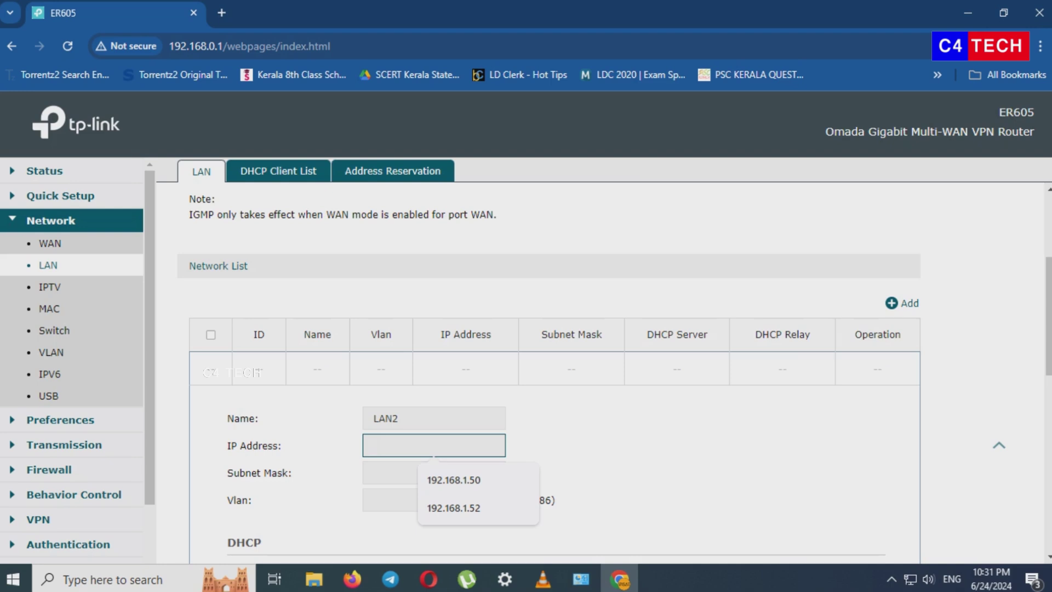
type("192.168.2.1")
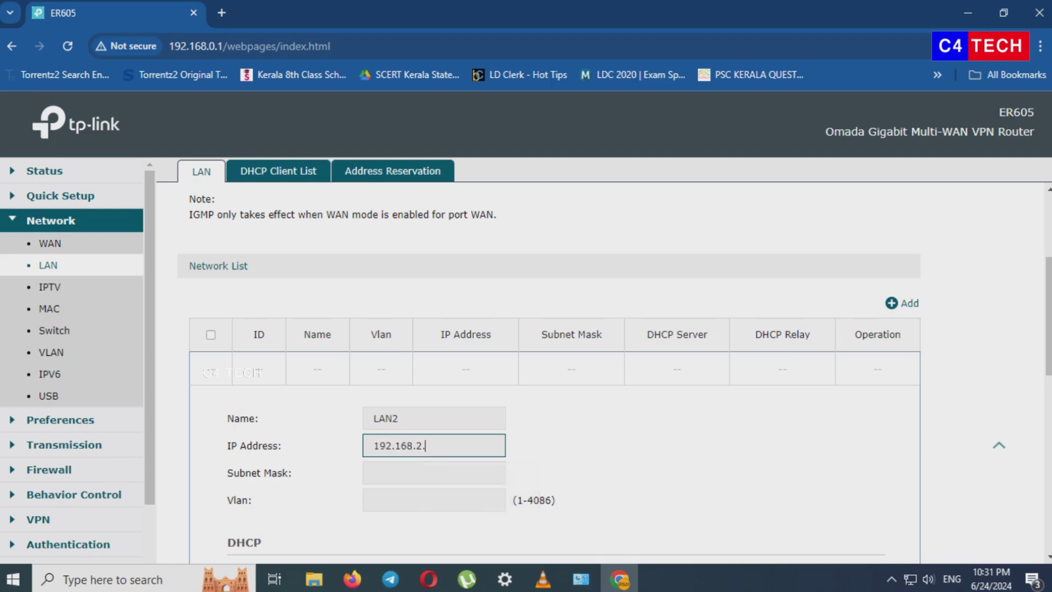
left_click(433, 472)
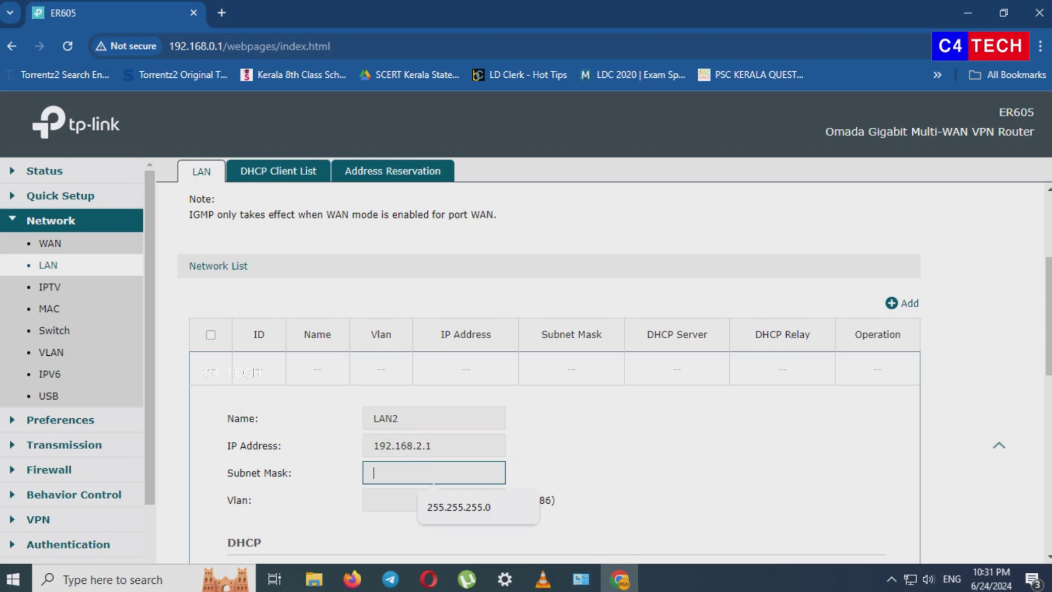
key("Down")
key("Return")
key("Tab")
scroll(555, 285, "down", 2)
type("2")
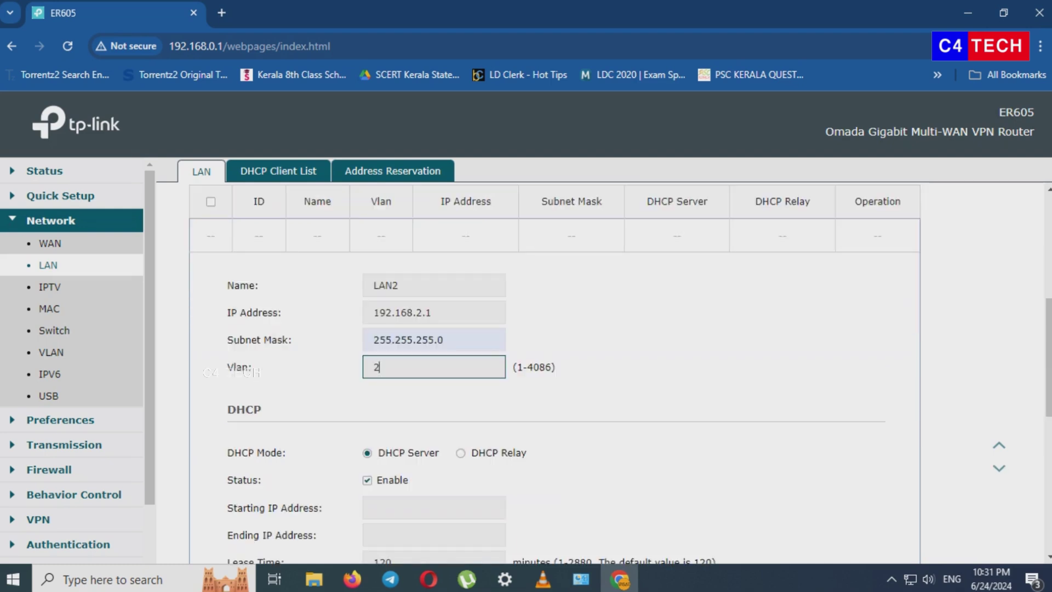
key("Tab")
- Set LAN2's DHCP pool from 192.168.2.50 to 192.168.2.254
scroll(258, 373, "down", 1)
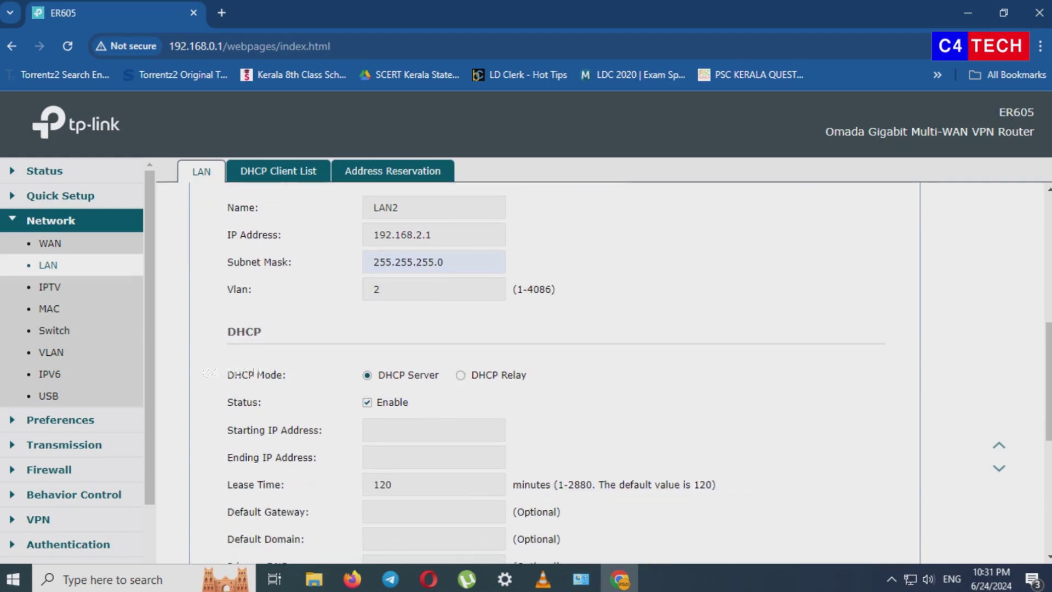
key("Tab")
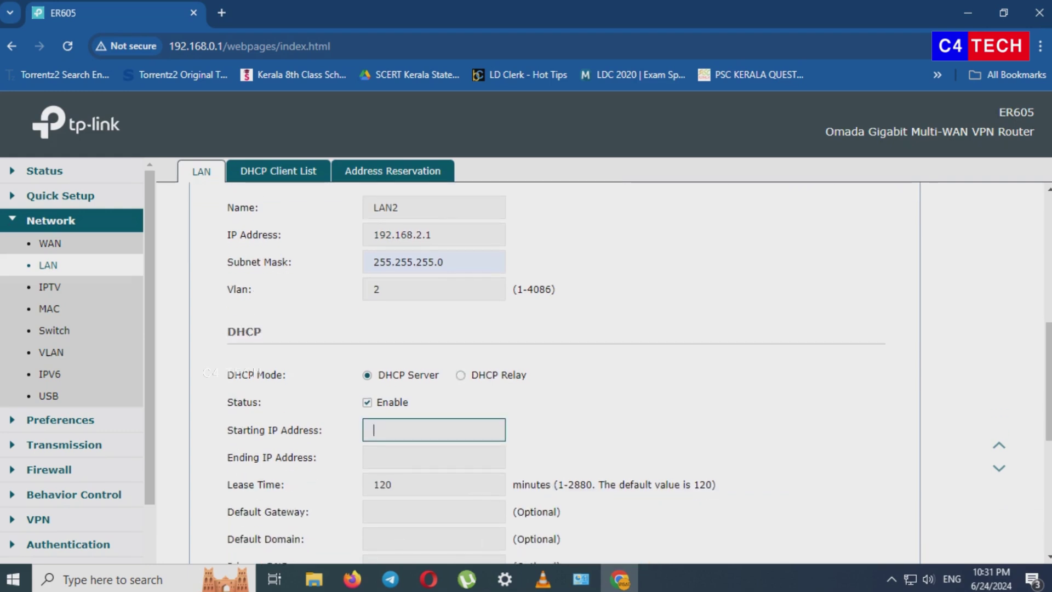
type("192.168.2.50")
left_click(433, 457)
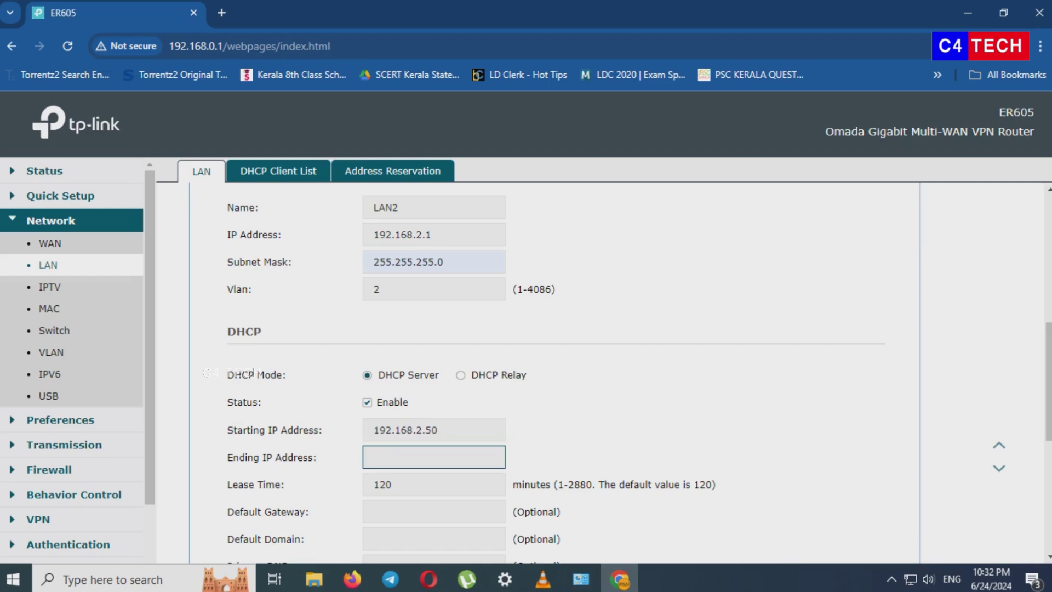
type("192.168.2.254")
- Set LAN2's DHCP gateway to 192.168.2.1 with DNS 8.8.8.8 and 1.1.1.1
scroll(548, 373, "down", 1)
left_click(432, 433)
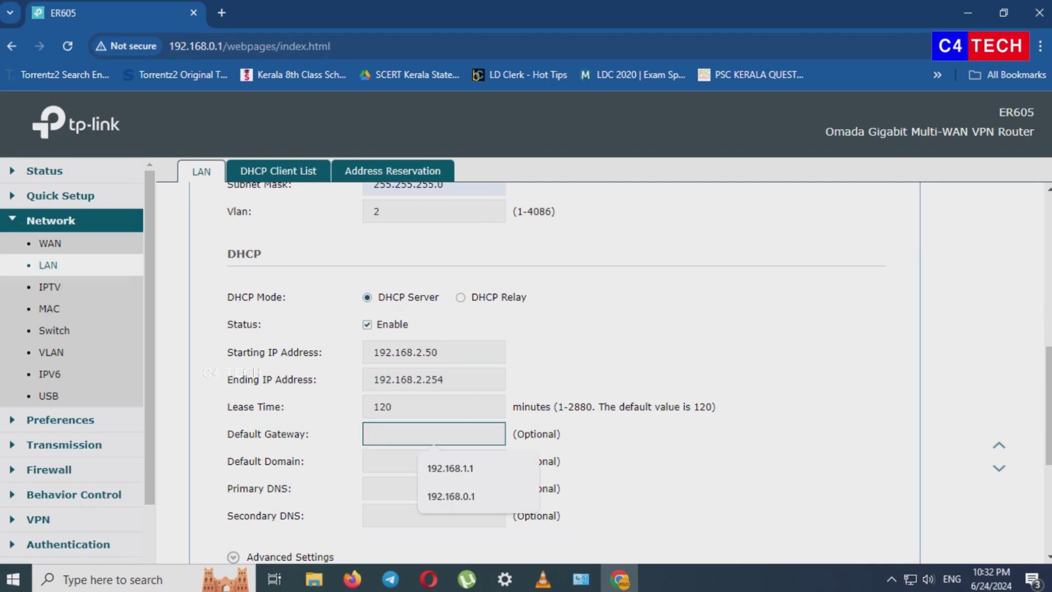
type("192.168.2.1")
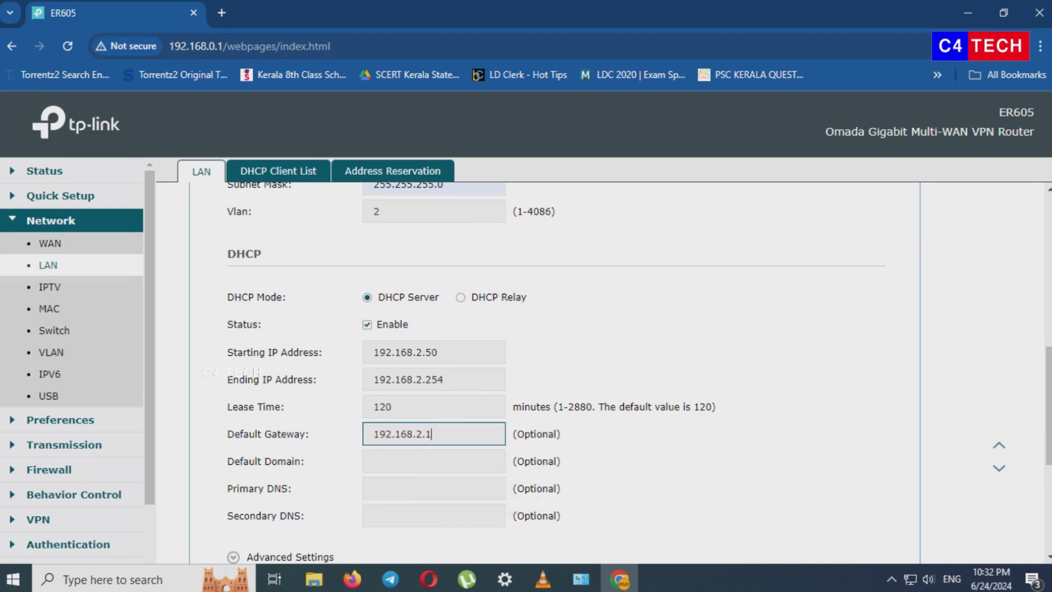
left_click(433, 489)
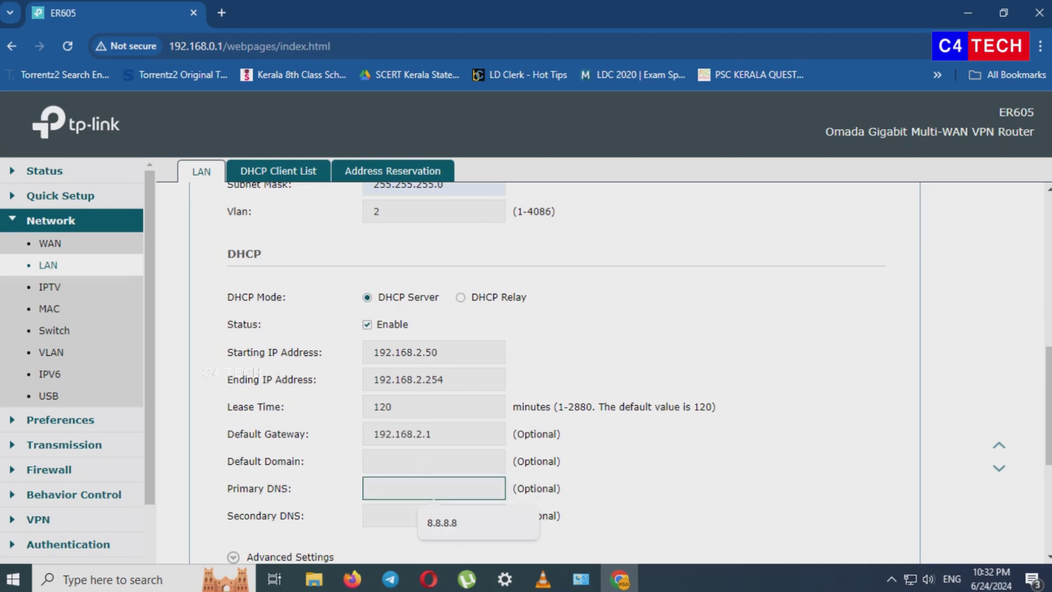
key("Down")
key("Return")
key("Tab")
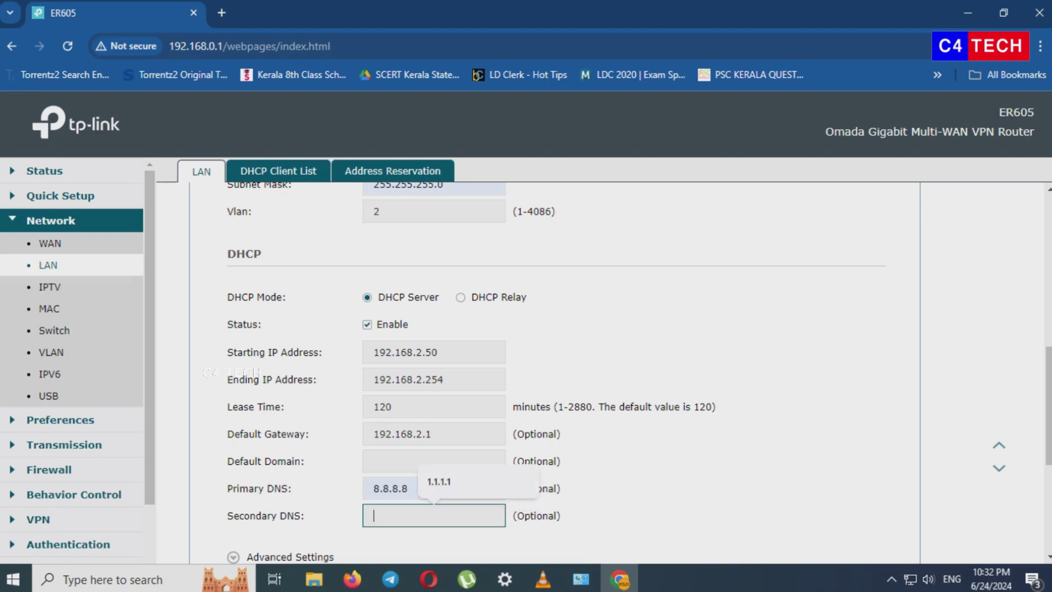
key("Down")
key("Return")
scroll(548, 351, "down", 3)
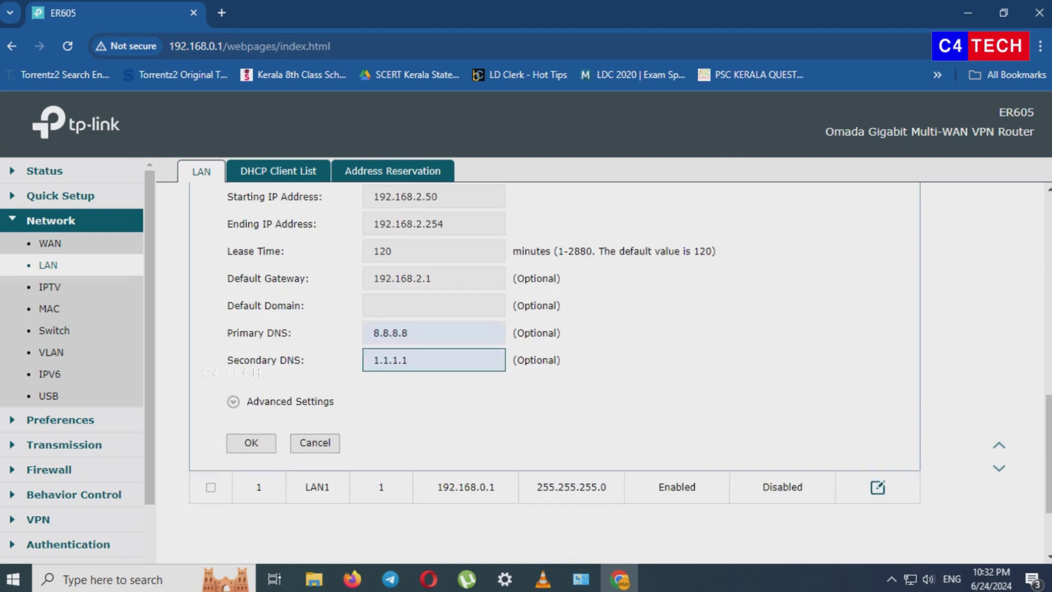
- Save LAN2 and confirm it is listed at 192.168.2.1 on VLAN 2 with DHCP enabled
left_click(251, 443)
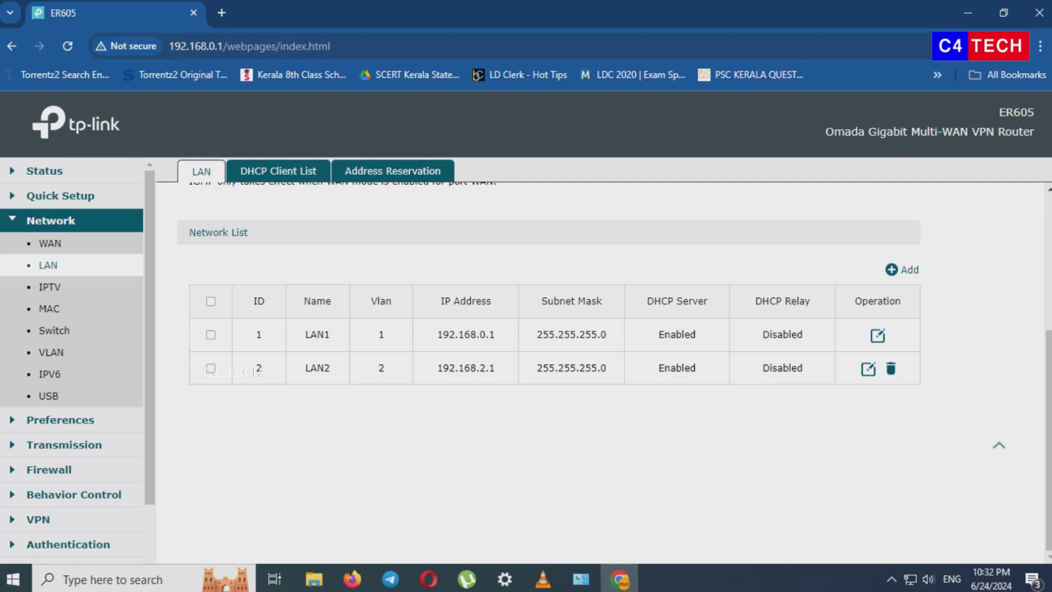
scroll(548, 362, "up", 3)
scroll(548, 362, "down", 3)
scroll(548, 362, "up", 3)
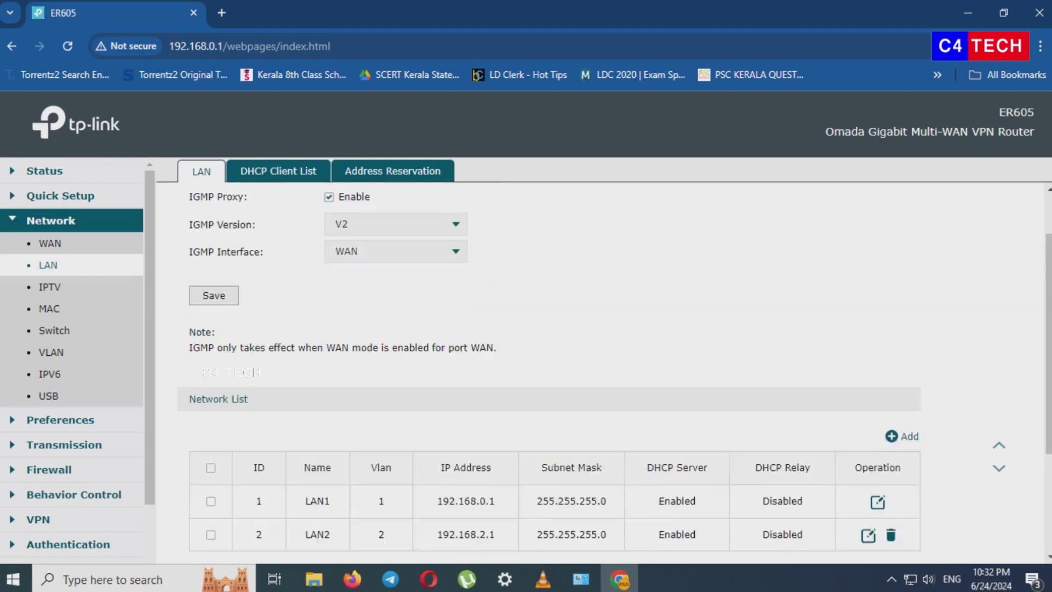
scroll(548, 362, "up", 2)
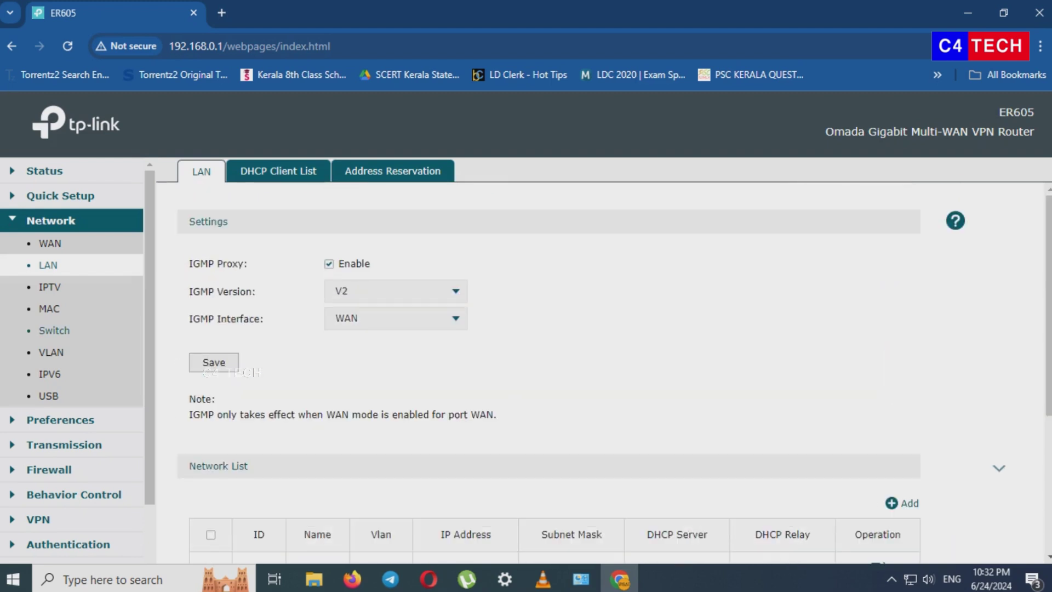
scroll(548, 362, "down", 4)
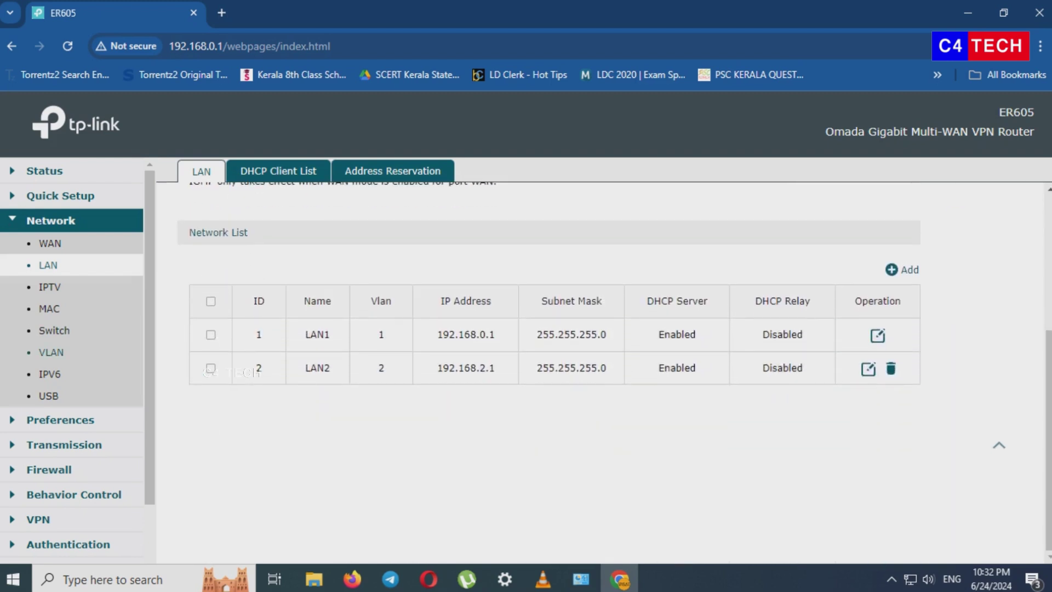
- On the VLAN page, restrict vlan1 to ports 2 and 3, both tagged, and save
left_click(51, 352)
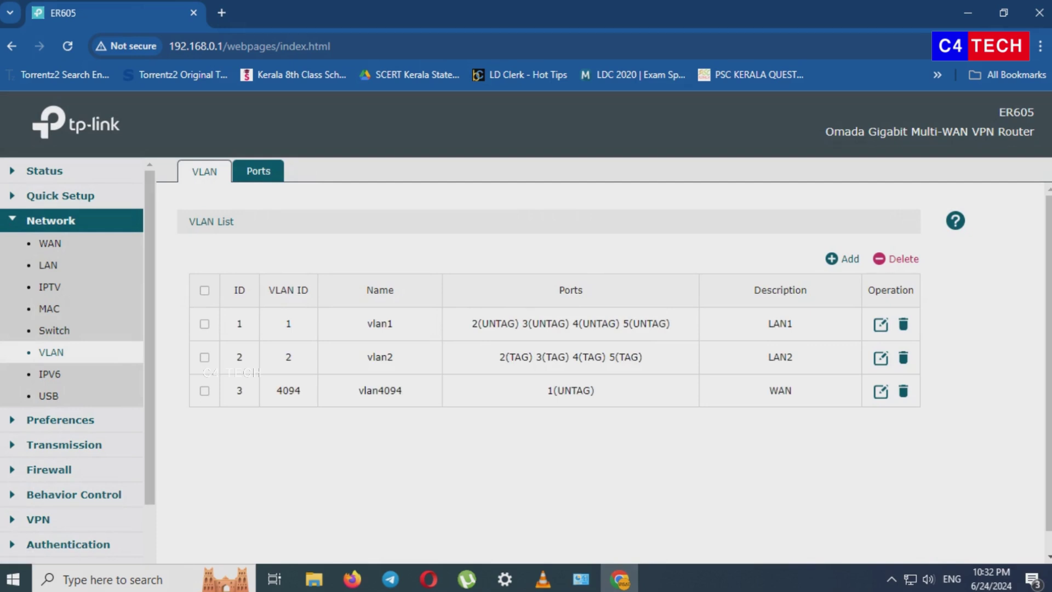
left_click(880, 324)
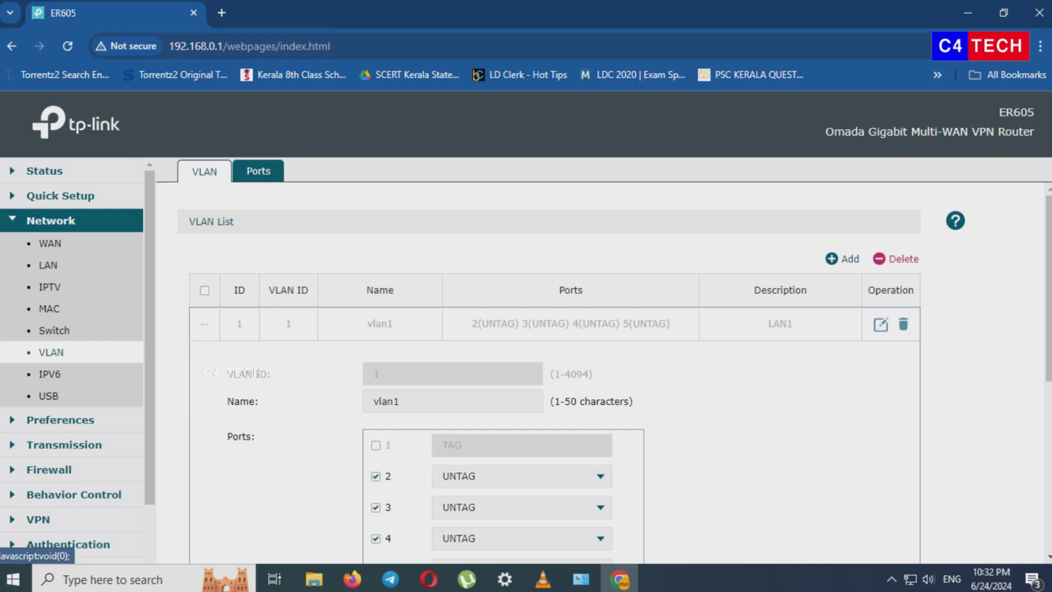
scroll(548, 356, "down", 1)
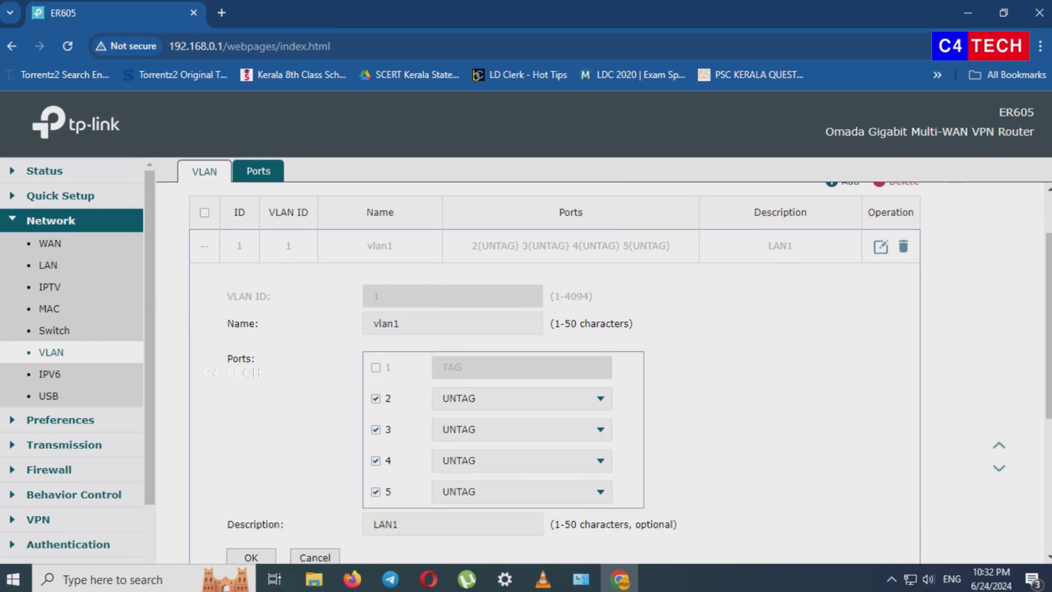
left_click(522, 399)
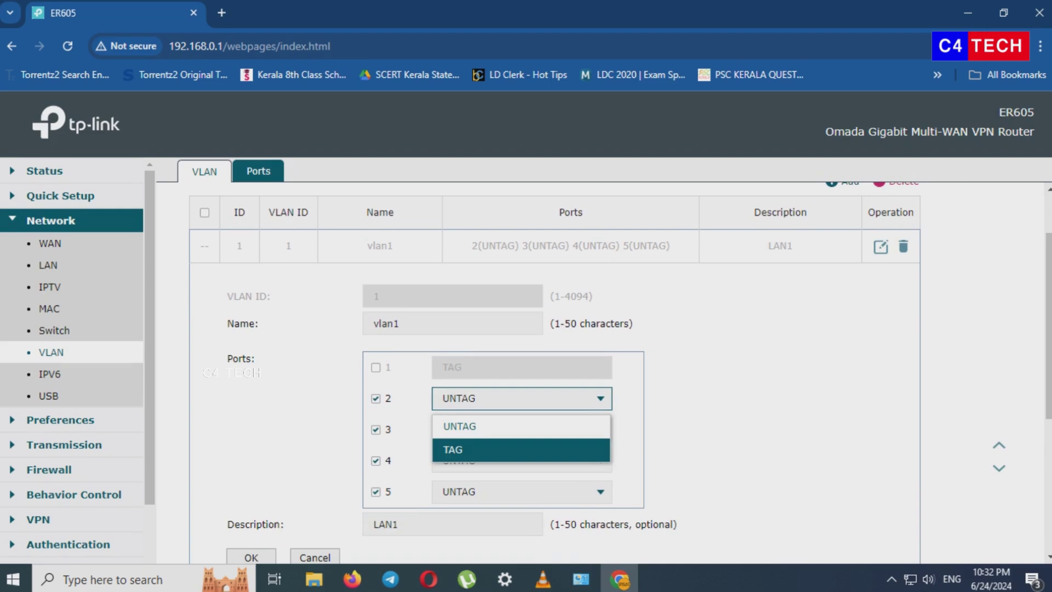
left_click(521, 450)
left_click(522, 430)
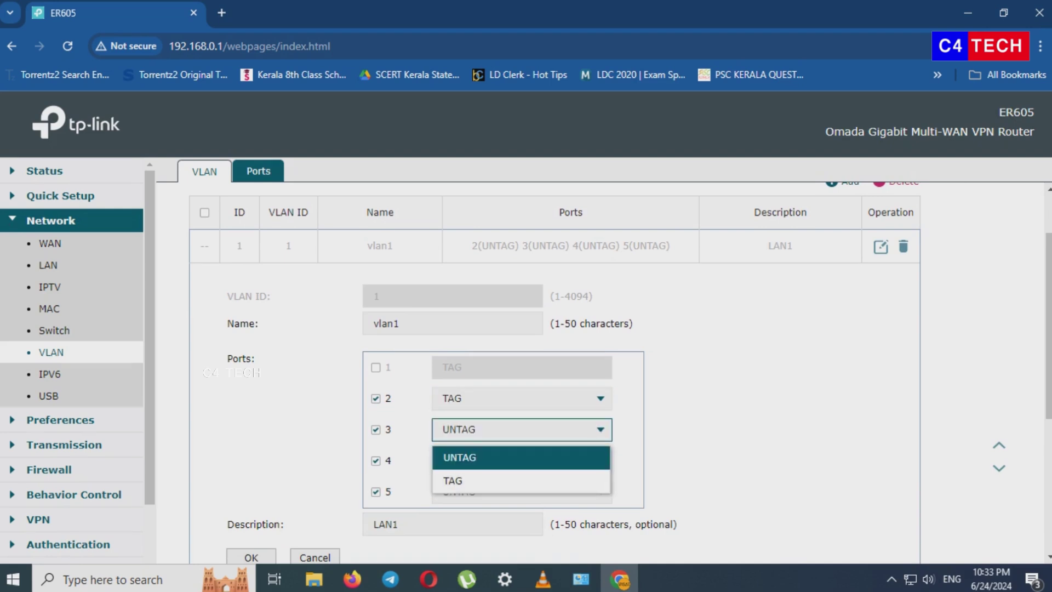
left_click(521, 481)
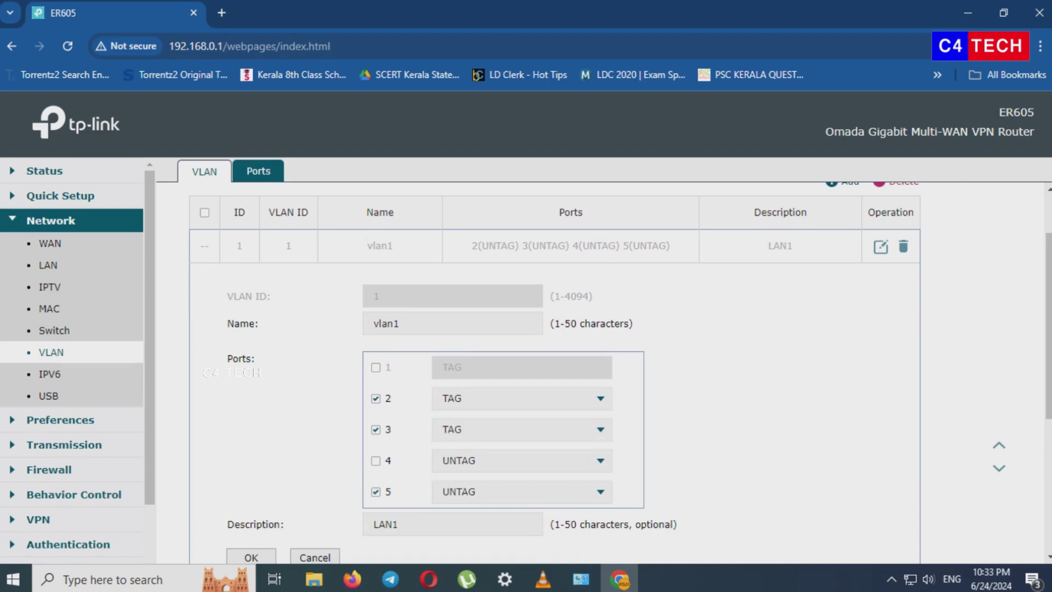
scroll(555, 372, "down", 3)
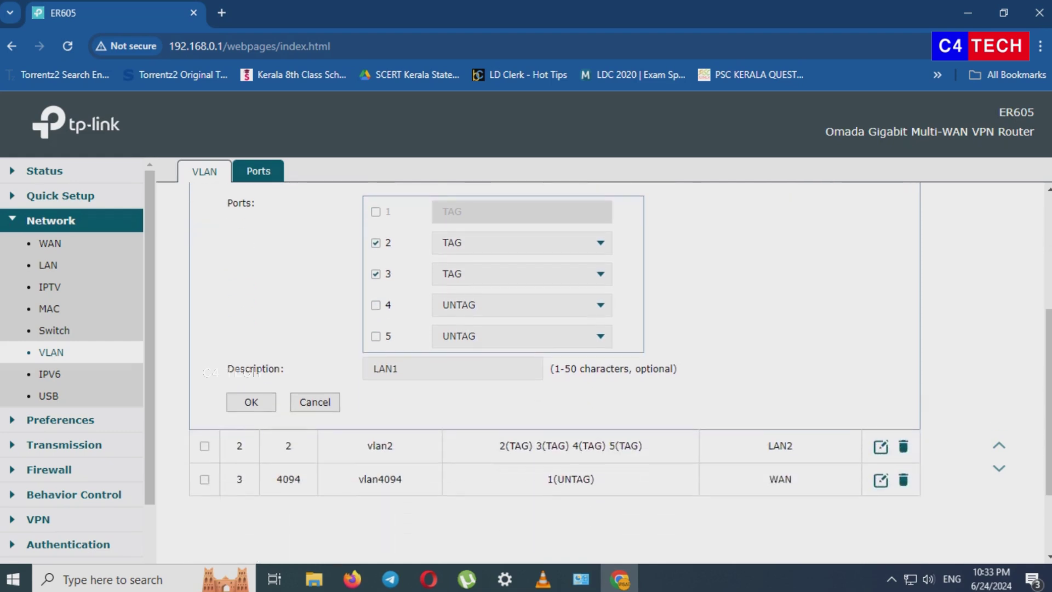
scroll(554, 372, "up", 2)
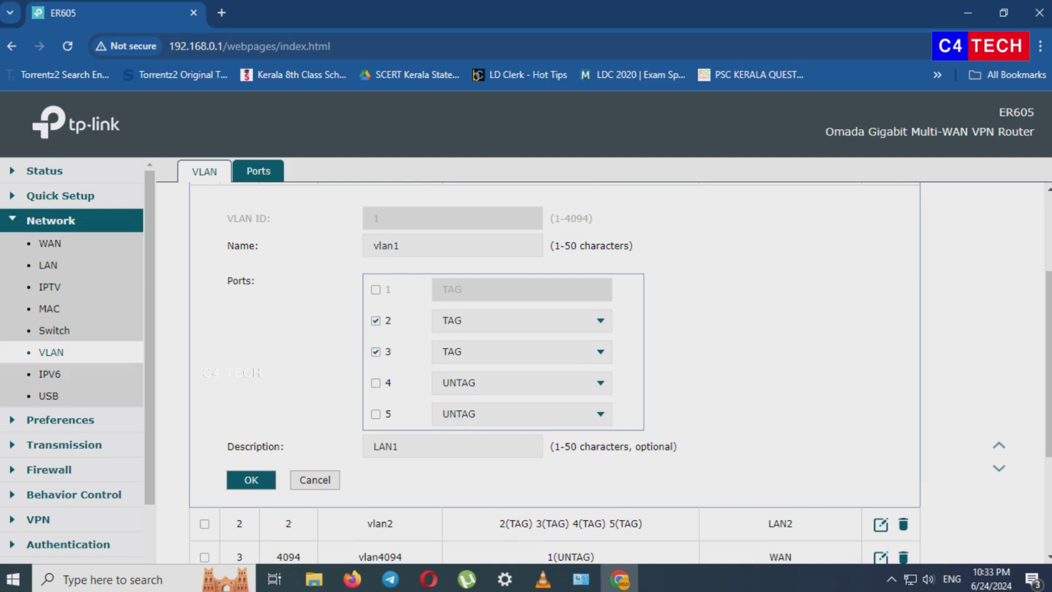
left_click(251, 480)
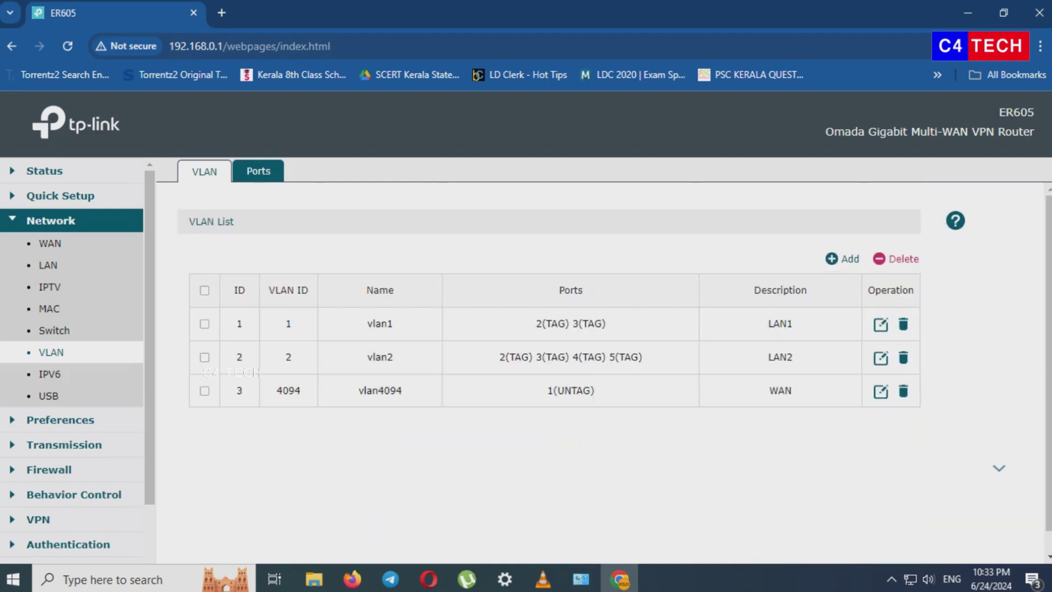
- Reassign vlan2 to ports 4 and 5 as untagged and save
left_click(881, 357)
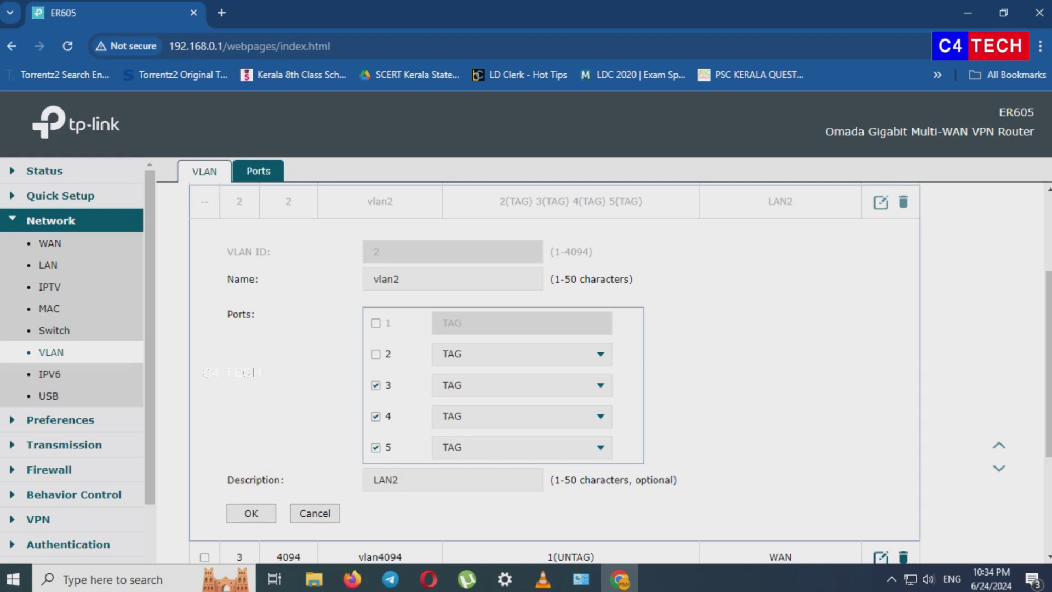
left_click(521, 416)
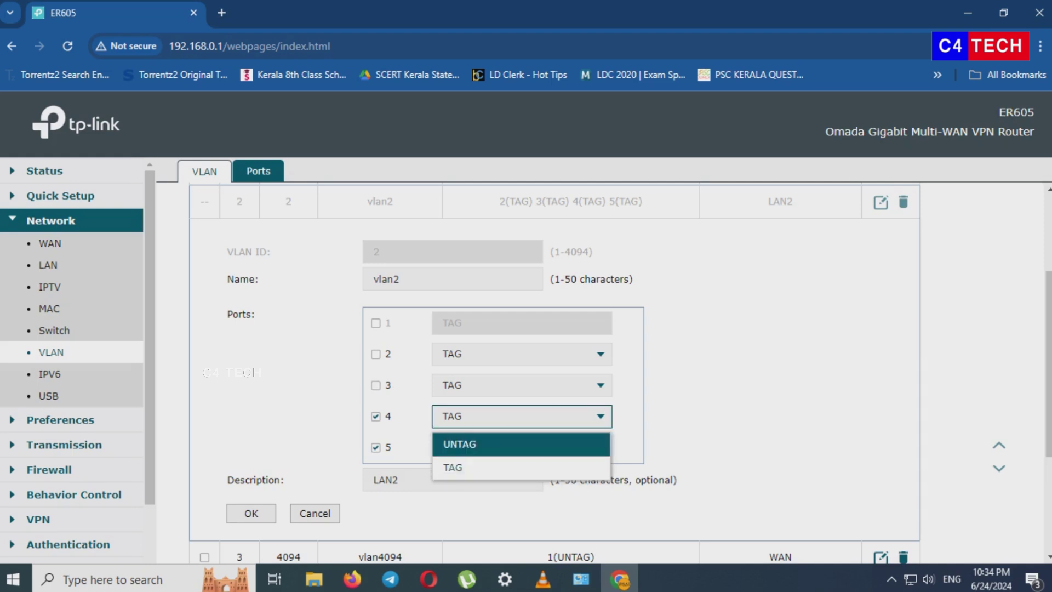
left_click(459, 440)
left_click(521, 447)
left_click(459, 475)
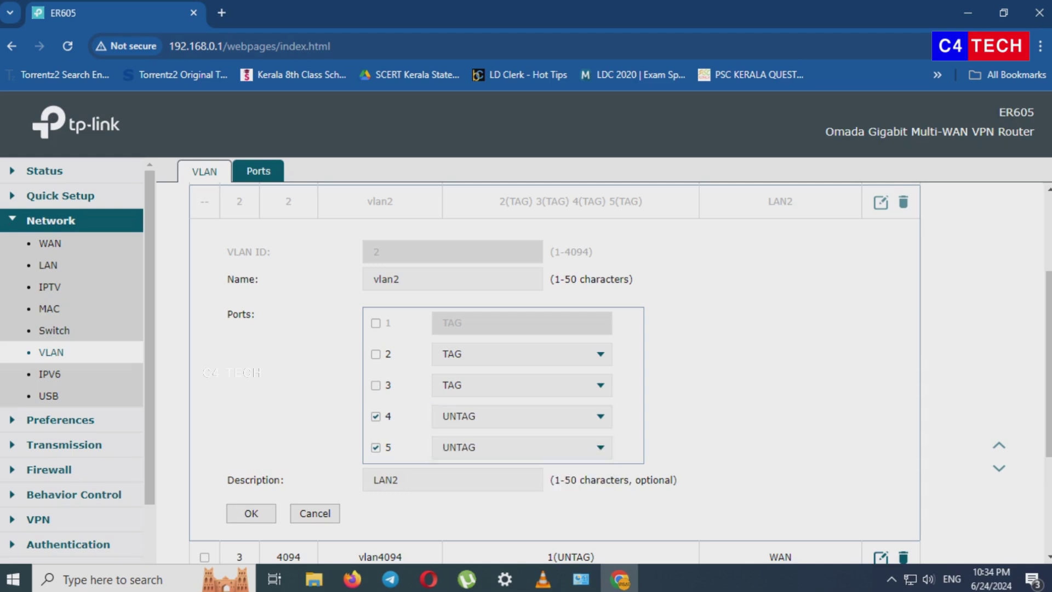
left_click(251, 513)
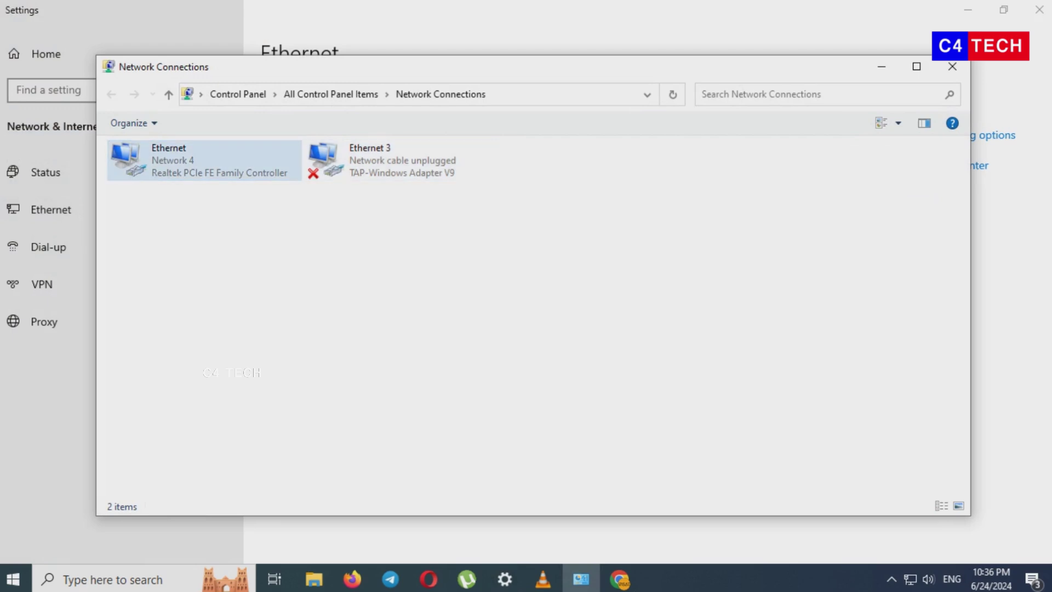
- View the Ethernet adapter's IP details in its status window, then close them
double_click(203, 160)
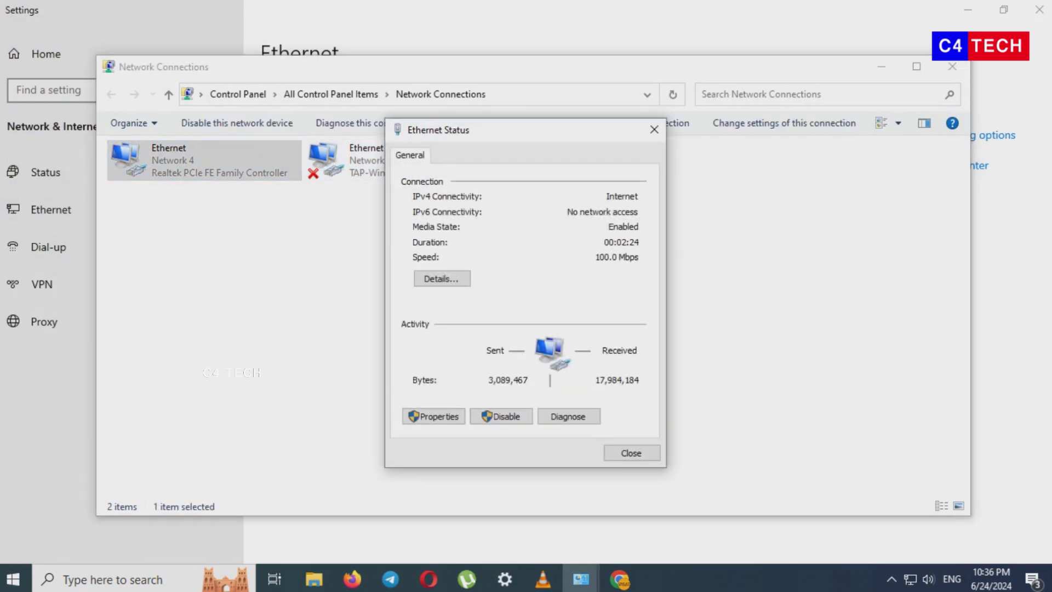
left_click(441, 278)
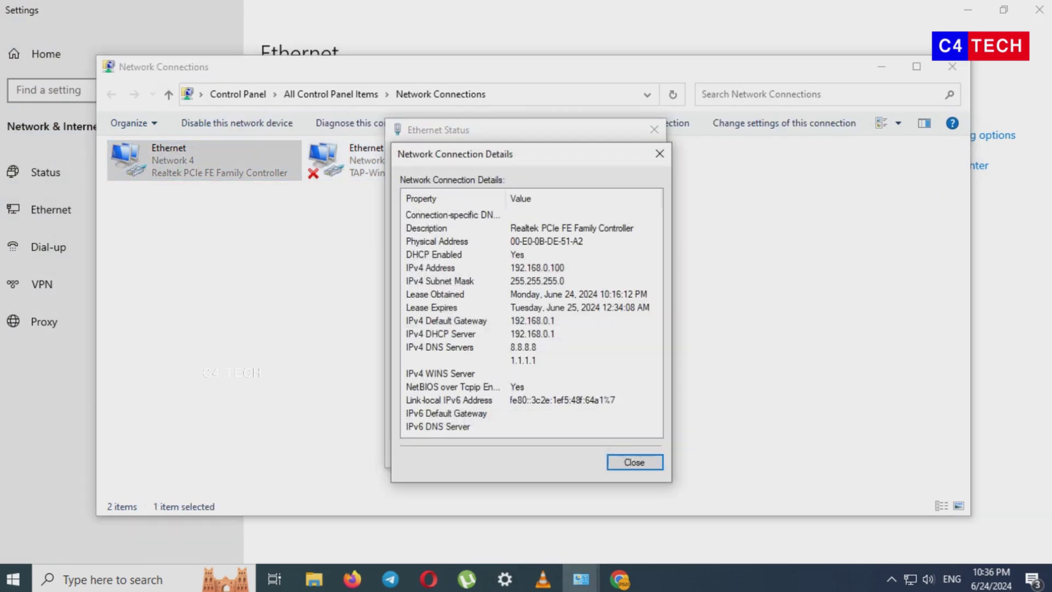
left_click(660, 154)
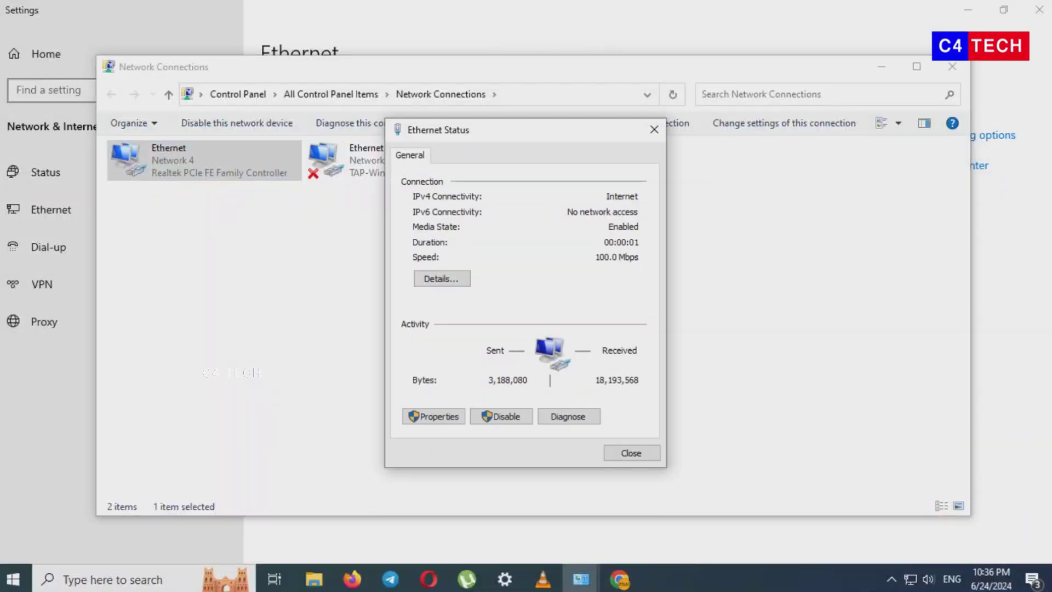
- Check the Ethernet adapter's details show IPv4 192.168.2.50 with gateway 192.168.2.1, then close them
key("alt+e")
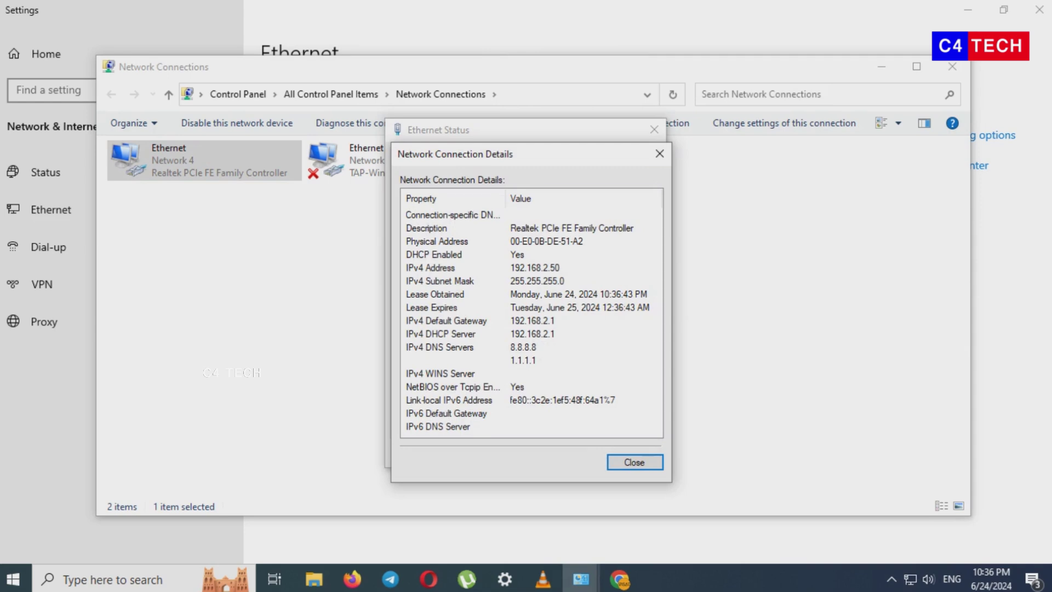
key("Escape")
key("Escape")
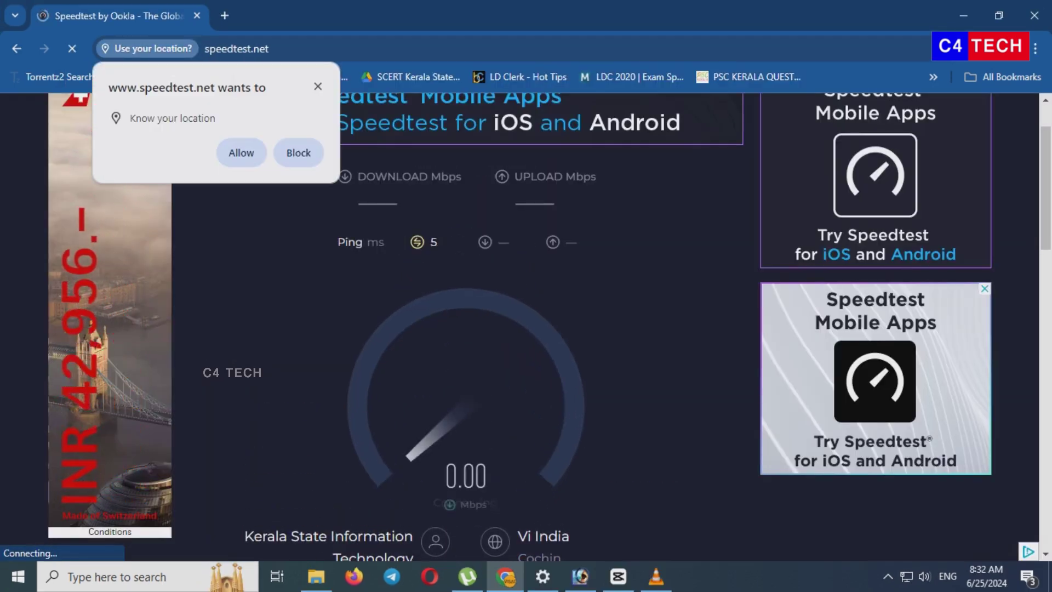
- Decline speedtest.net's location request and view the results, 19.77 Mbps download
key("Escape")
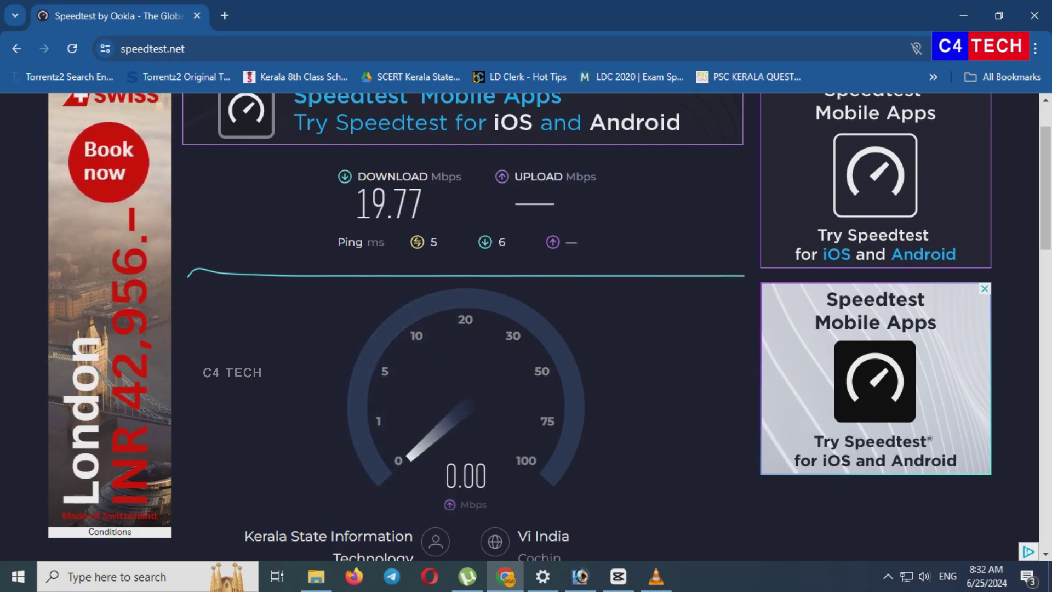
scroll(543, 329, "down", 1)
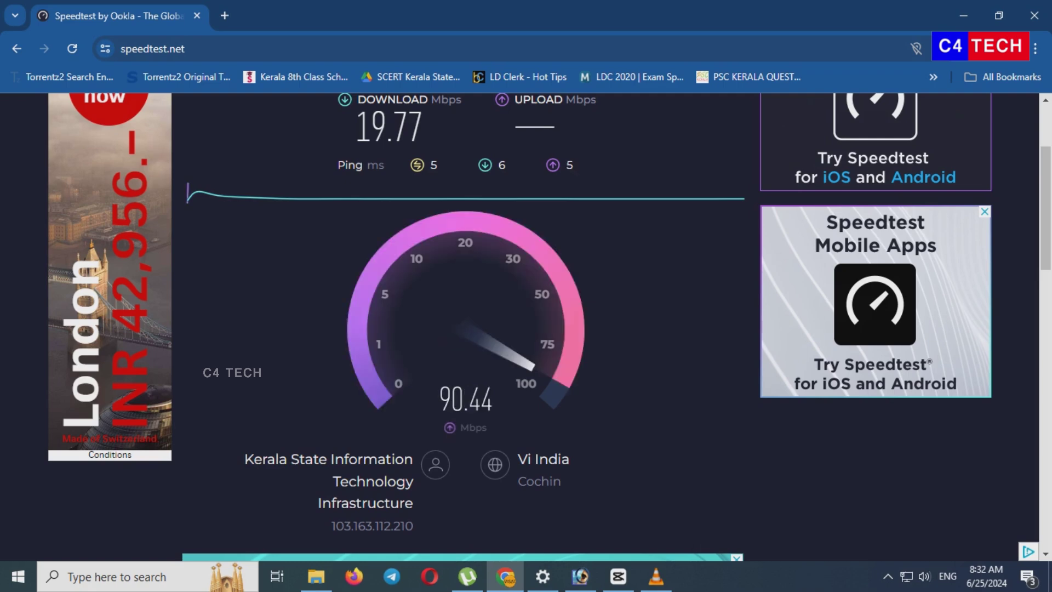